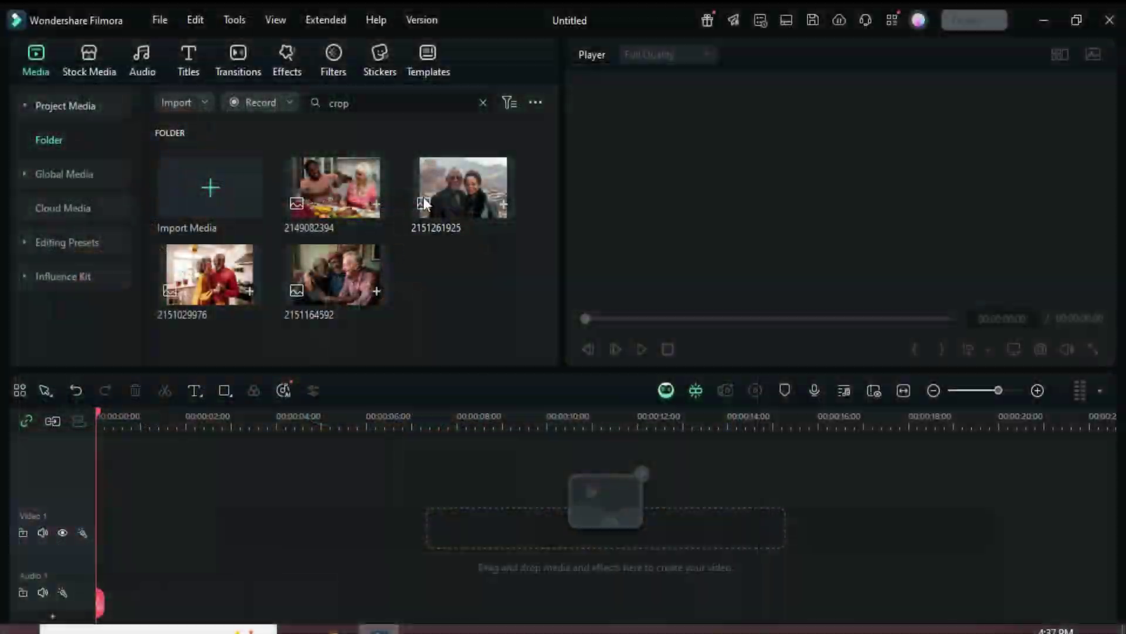
left_click_drag(463, 187, 185, 527)
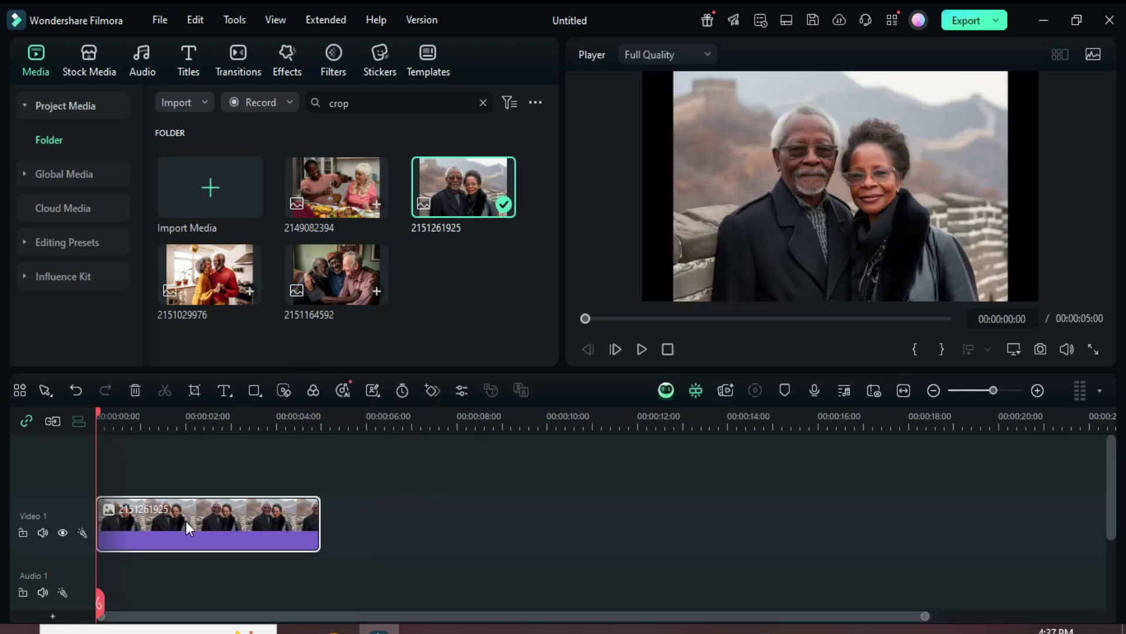
right_click(227, 522)
left_click(286, 238)
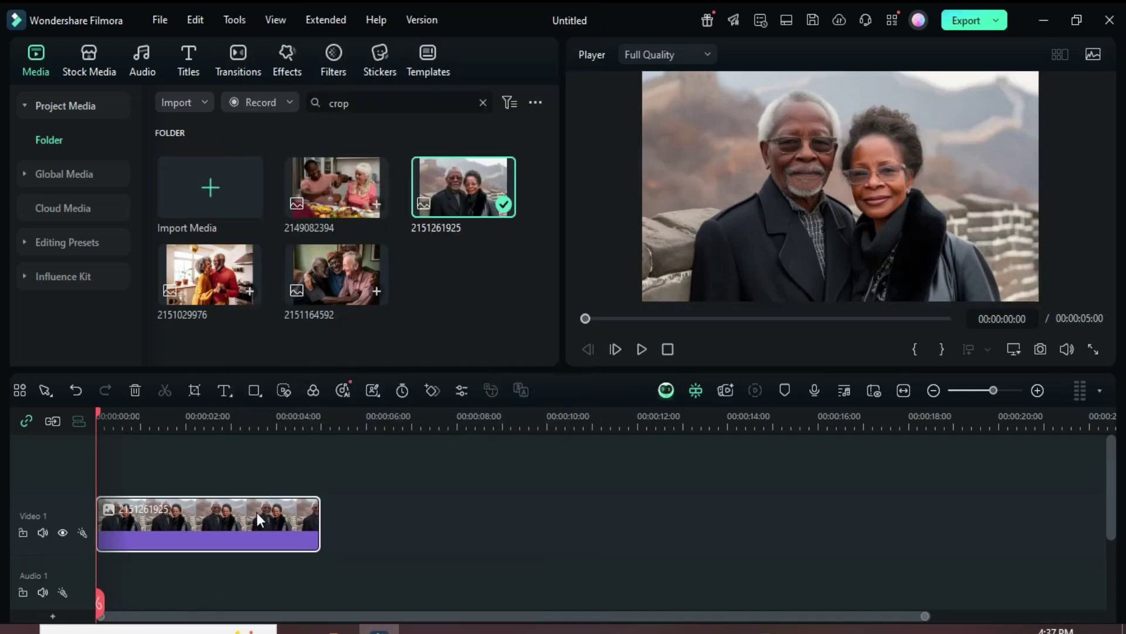
Add a start Transform keyframe with Scale 140% and Position X 383, Y -78
double_click(210, 513)
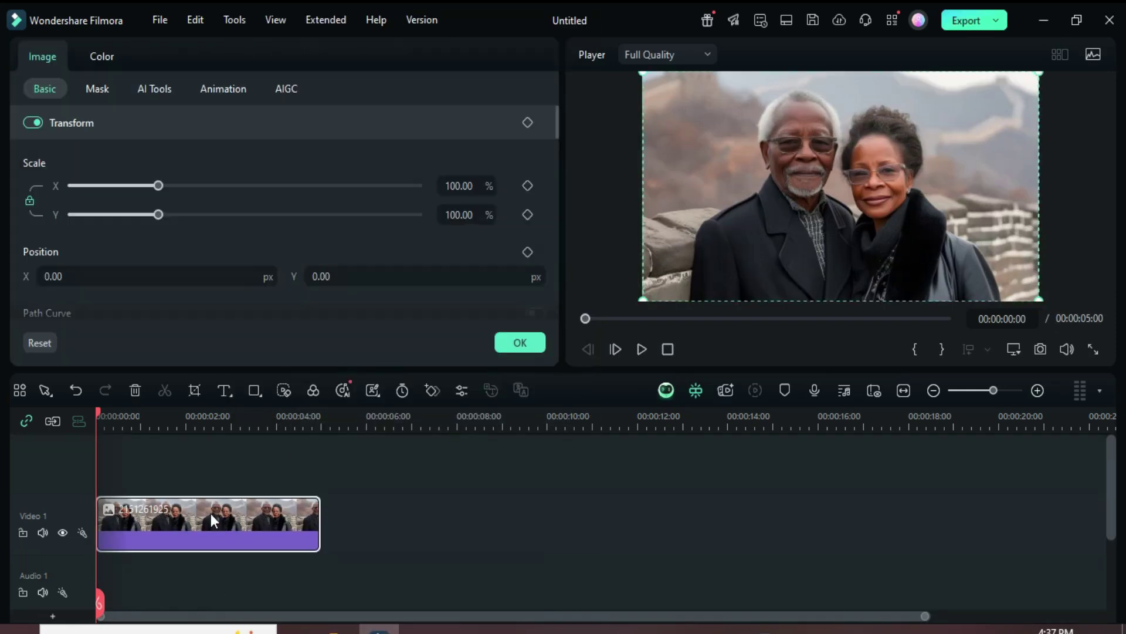
left_click(527, 122)
left_click(464, 186)
type("140")
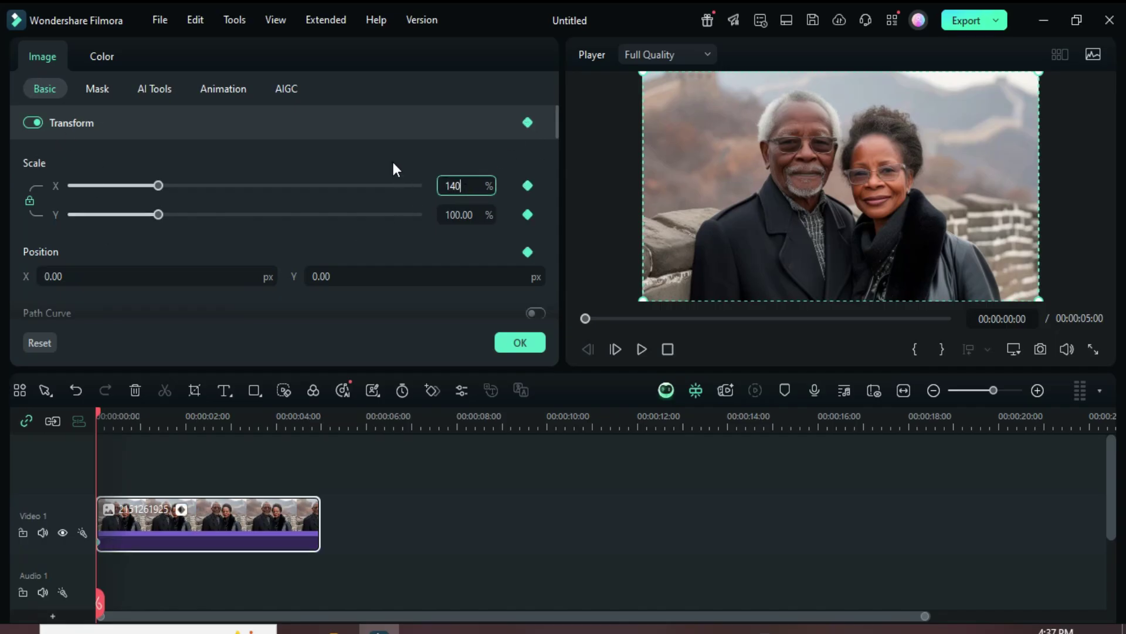
key("Return")
left_click(143, 278)
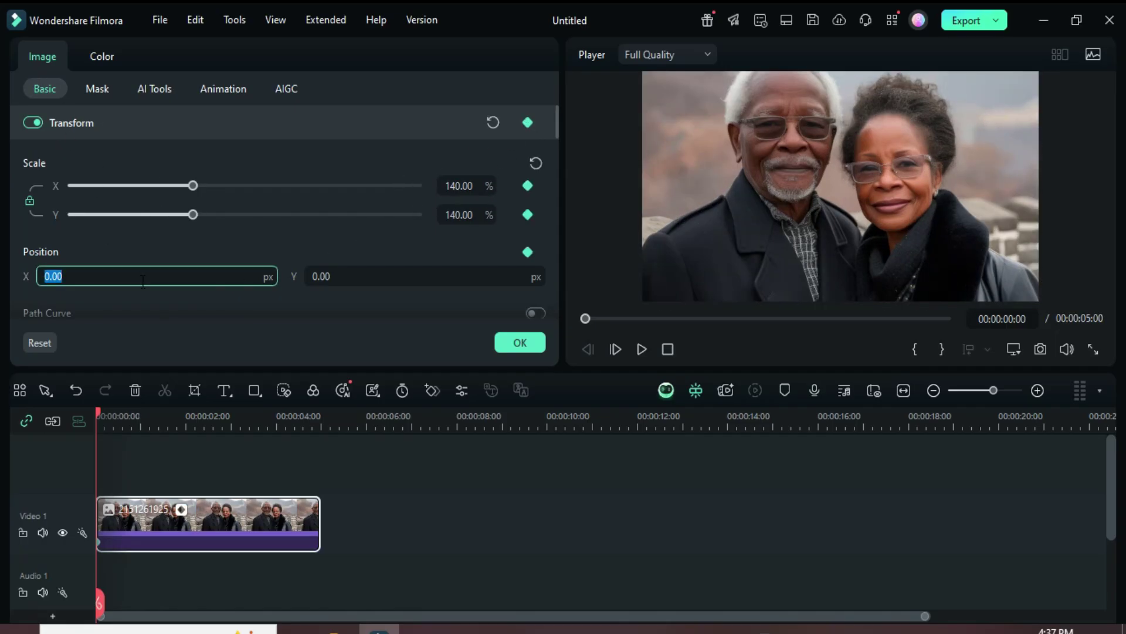
type("383")
key("Return")
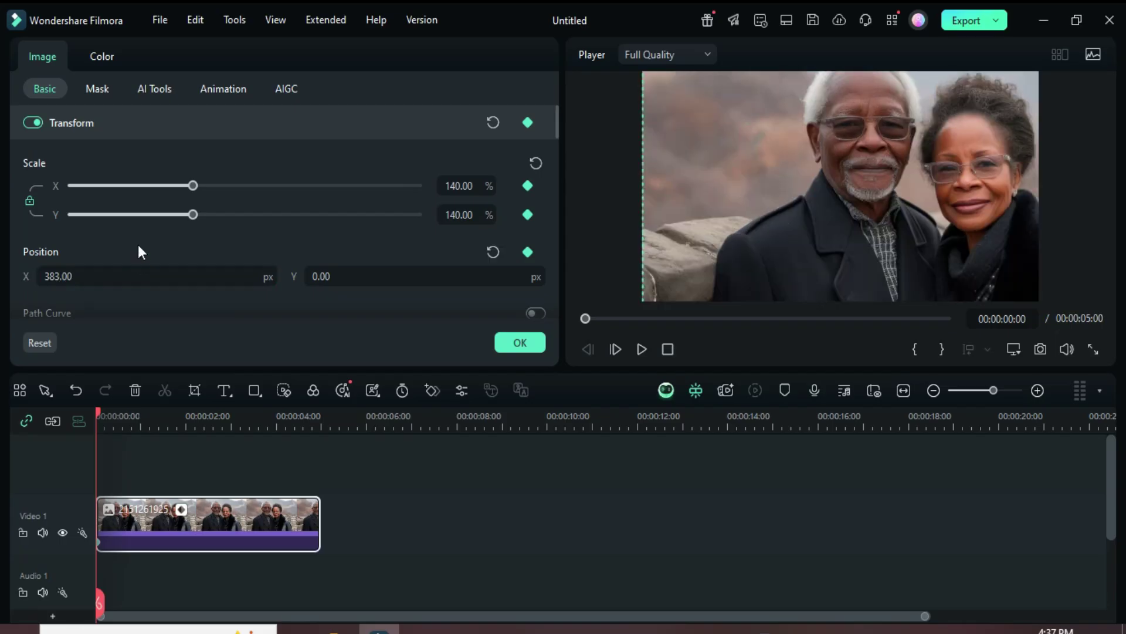
left_click(349, 278)
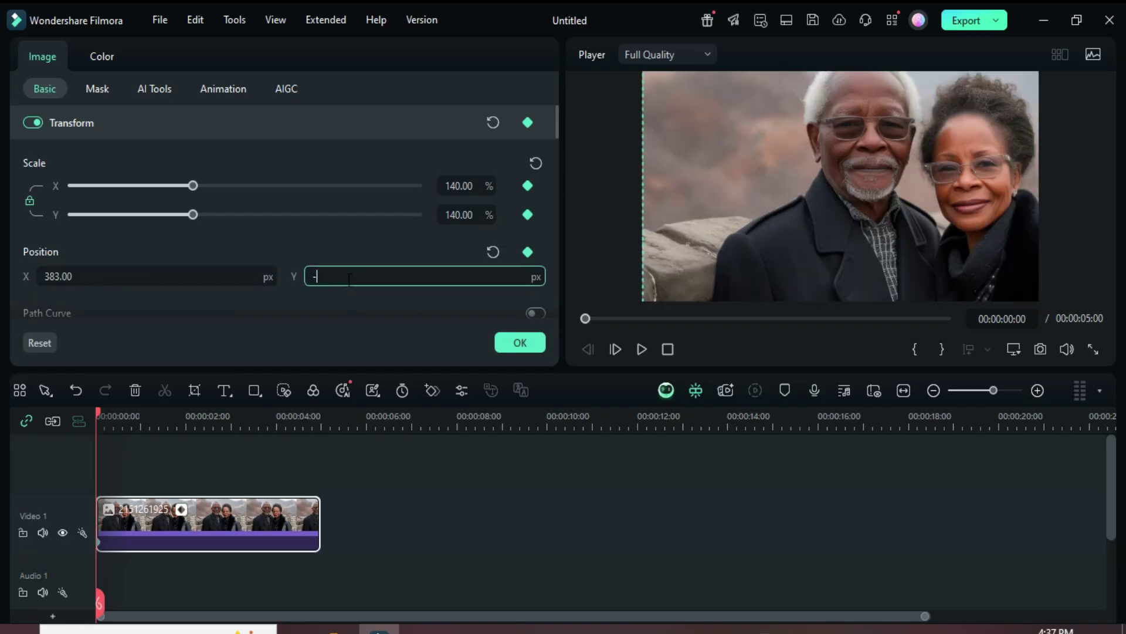
key("Return")
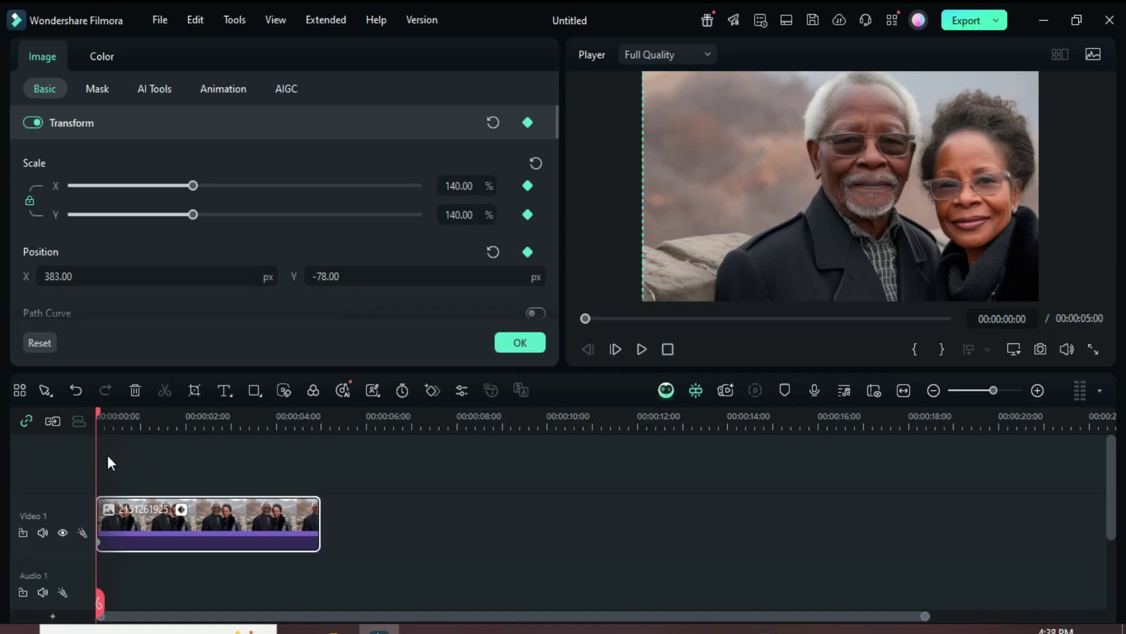
At 00:00:04:23, set the photo's Position X to -383 as the end keyframe
left_click_drag(97, 410, 318, 412)
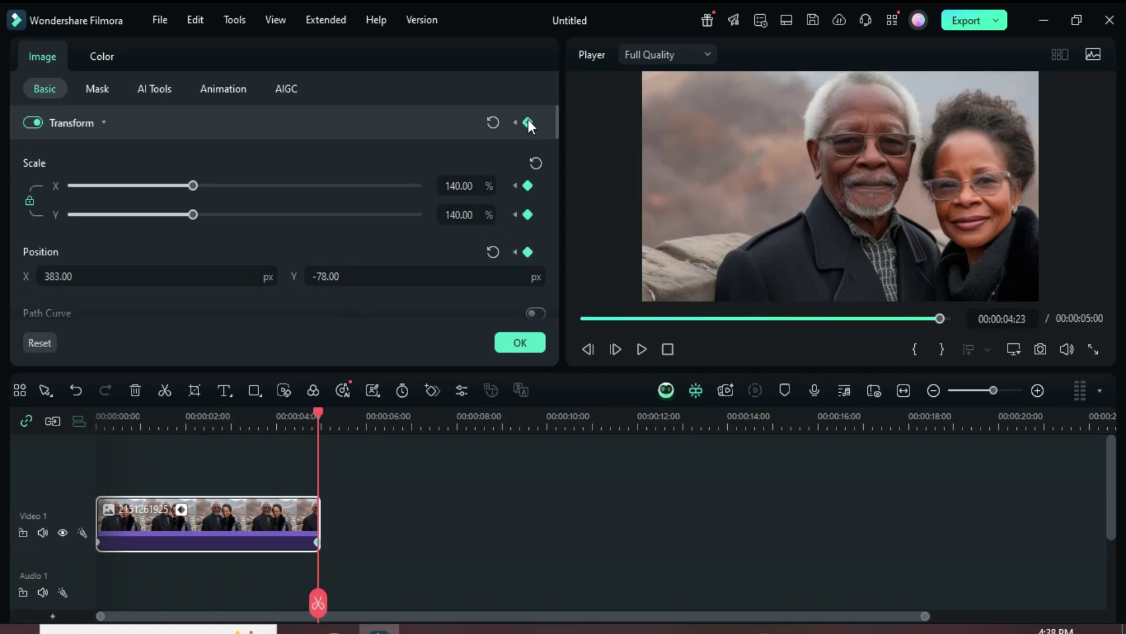
left_click(45, 277)
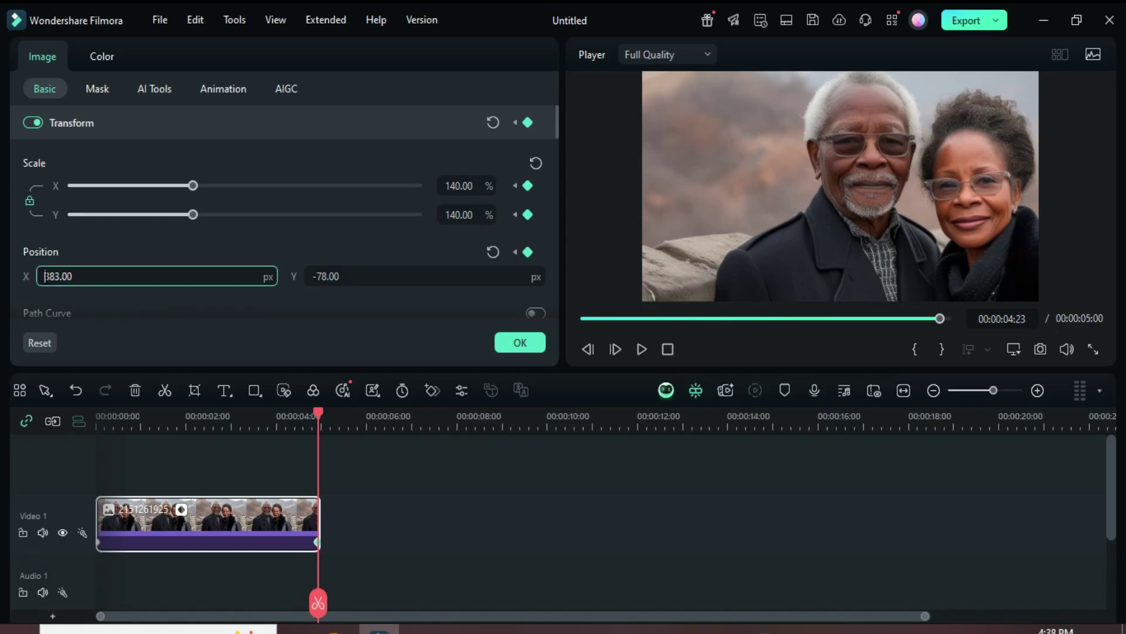
type("-")
key("Return")
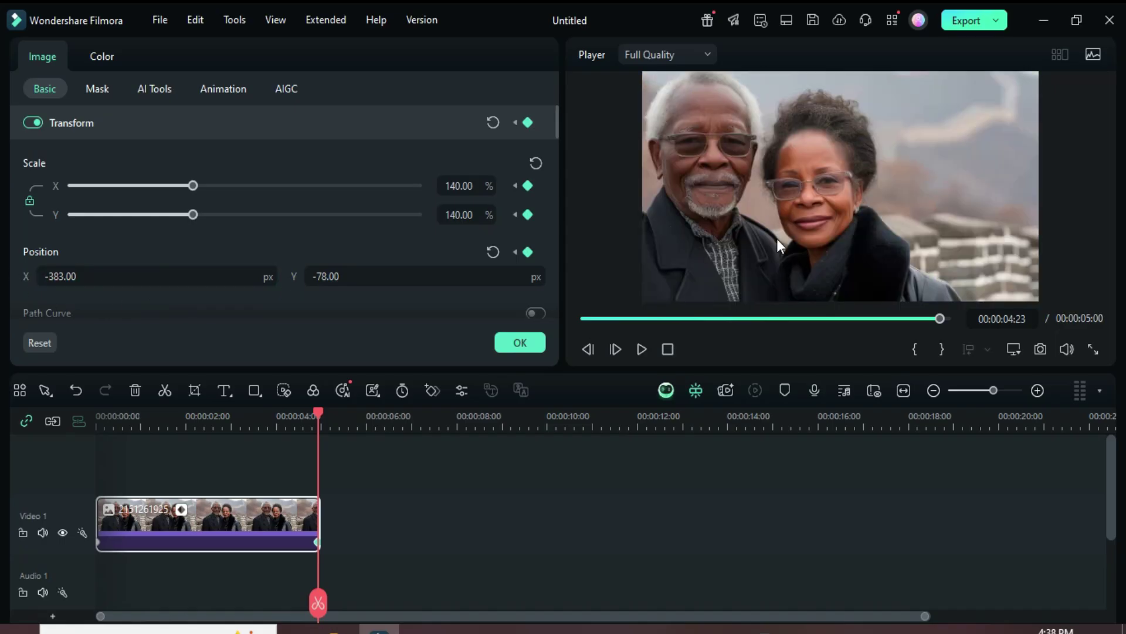
left_click(587, 319)
Play the clip from the start to preview the sliding photo
left_click(520, 343)
left_click(642, 349)
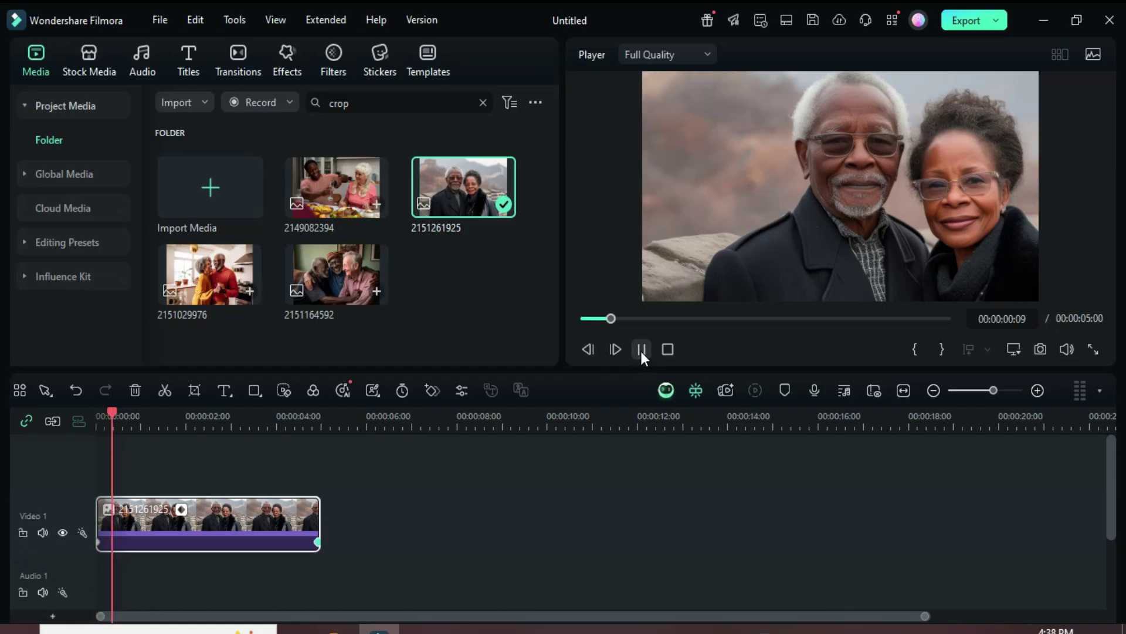
left_click(582, 319)
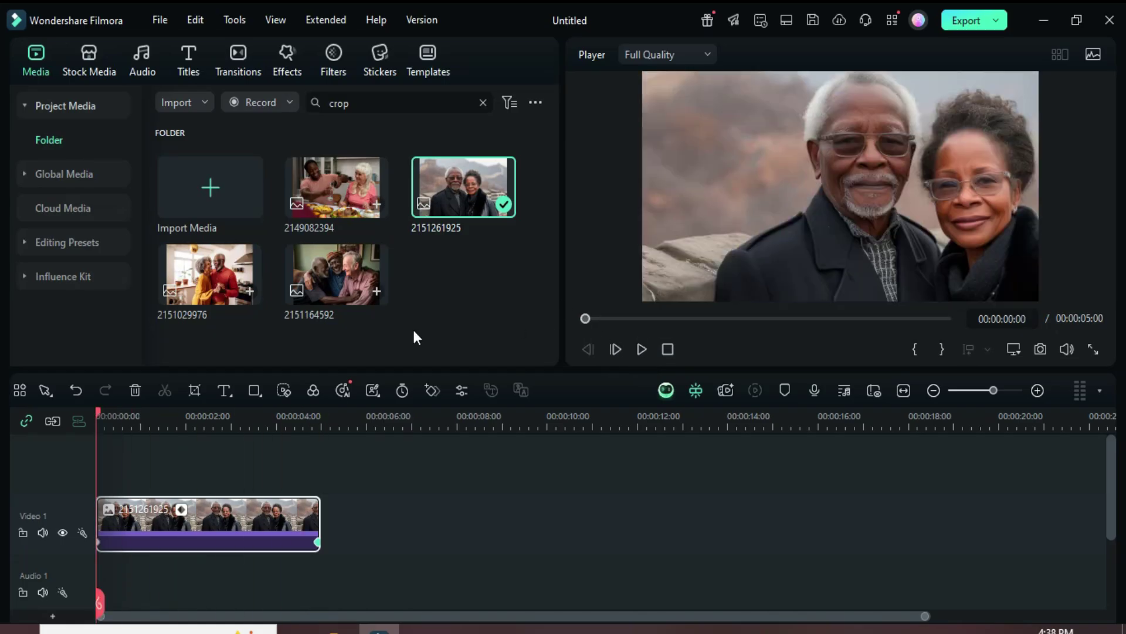
Add the Vignette White and Large White Flare effects above the photo clip
left_click(286, 58)
left_click(256, 103)
type("vig")
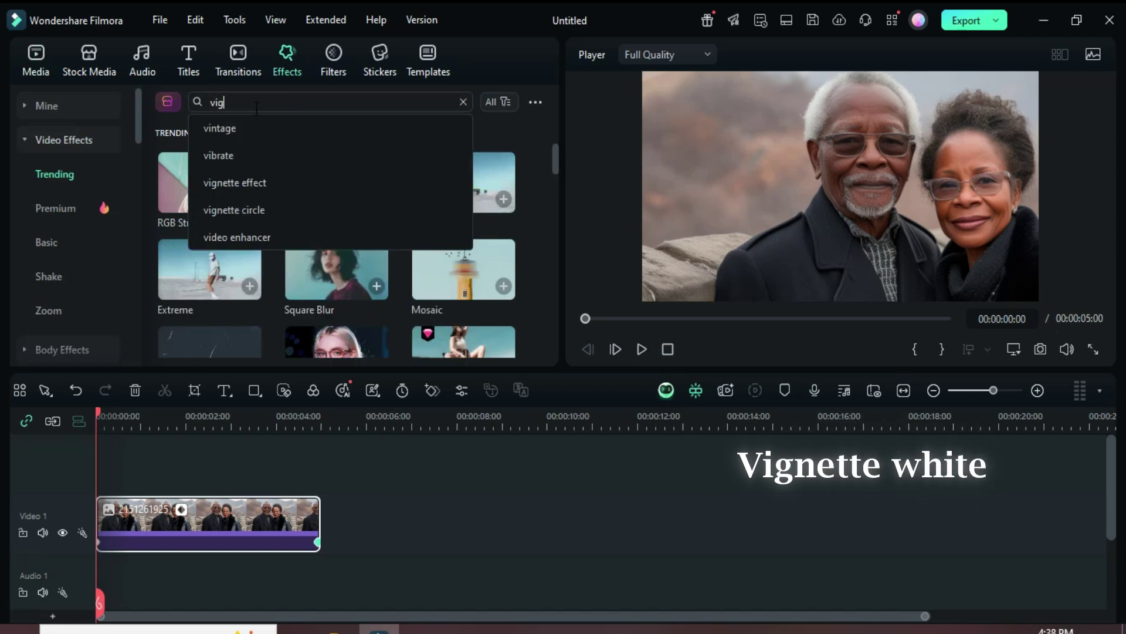
type("nette white")
key("Return")
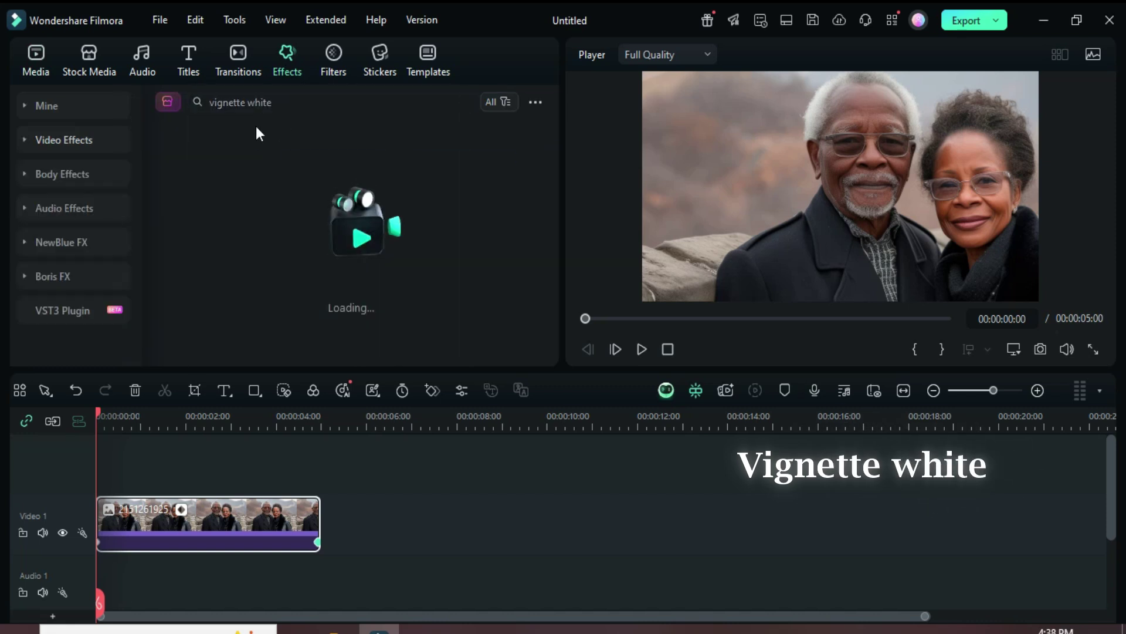
left_click_drag(229, 185, 137, 473)
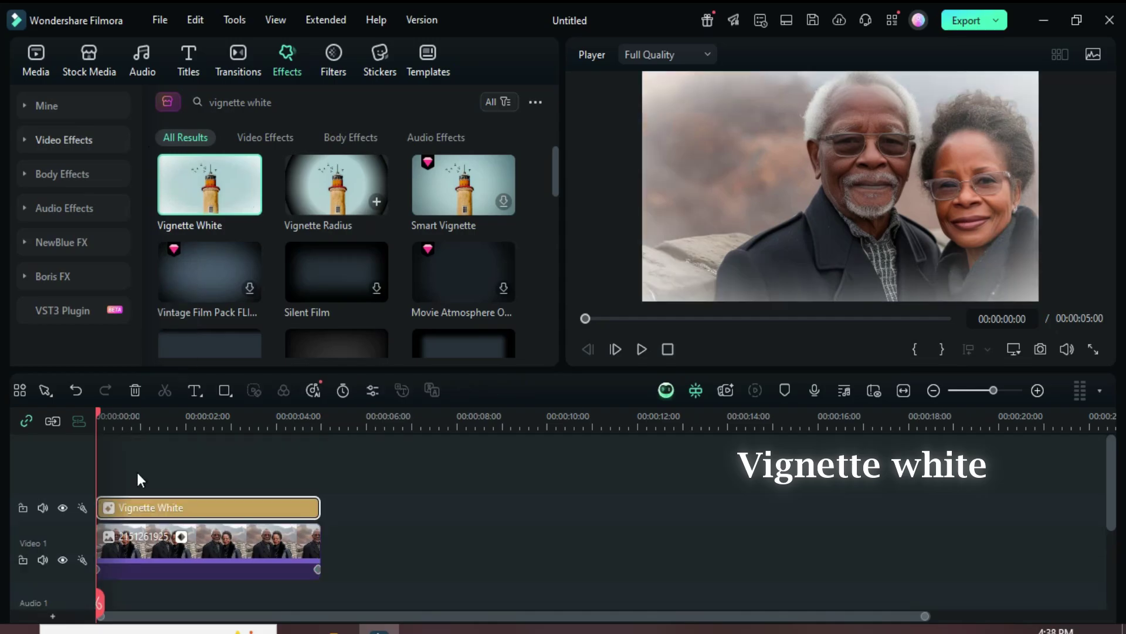
left_click(463, 102)
type("large ")
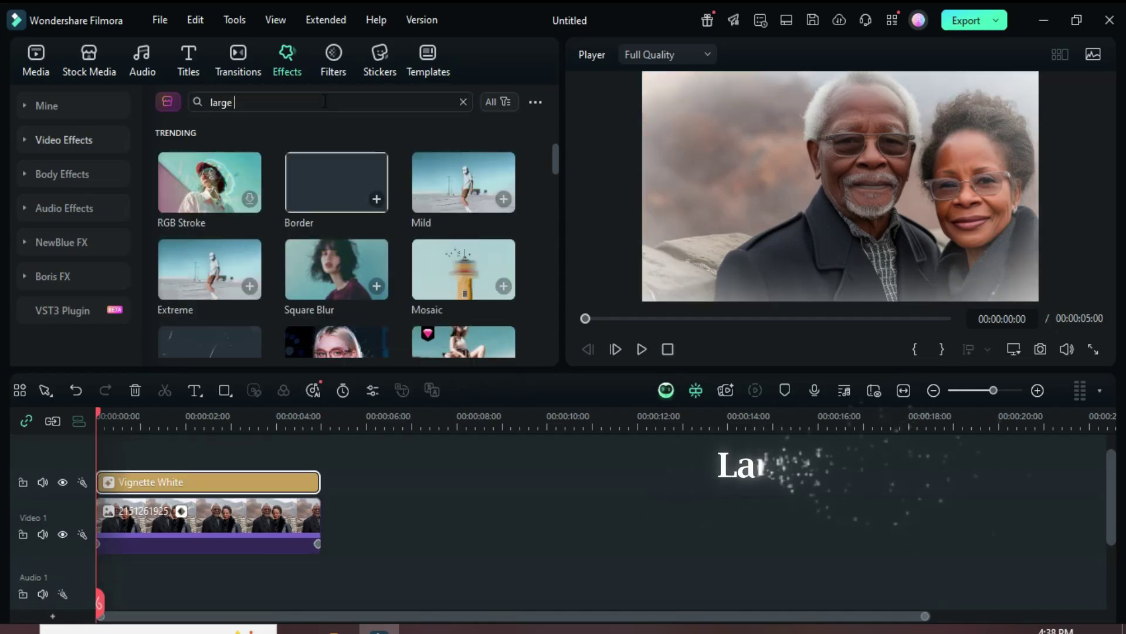
type("white flare")
key("Return")
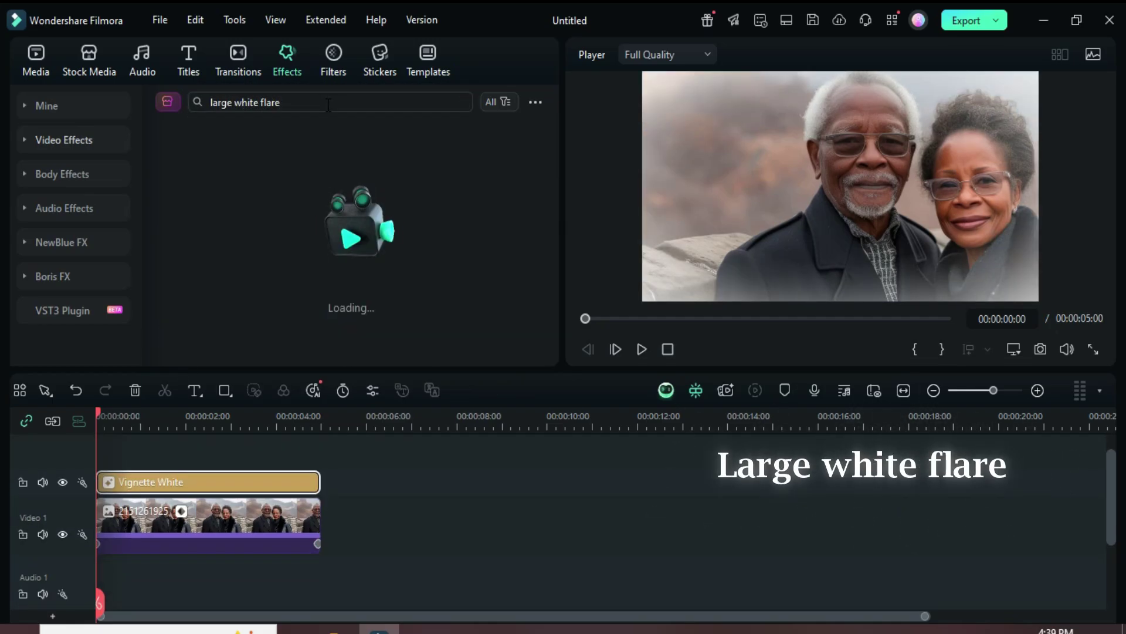
left_click_drag(185, 218, 152, 466)
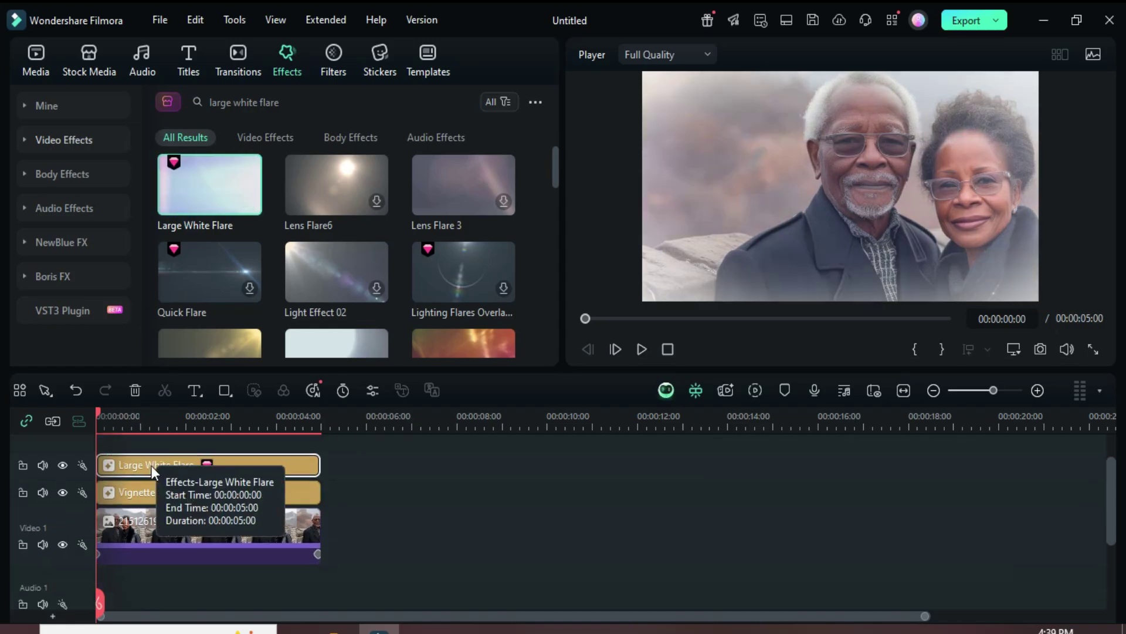
Add the B&W Noise and Shadow Overlay 12 effects on new top tracks
triple_click(261, 104)
type("b")
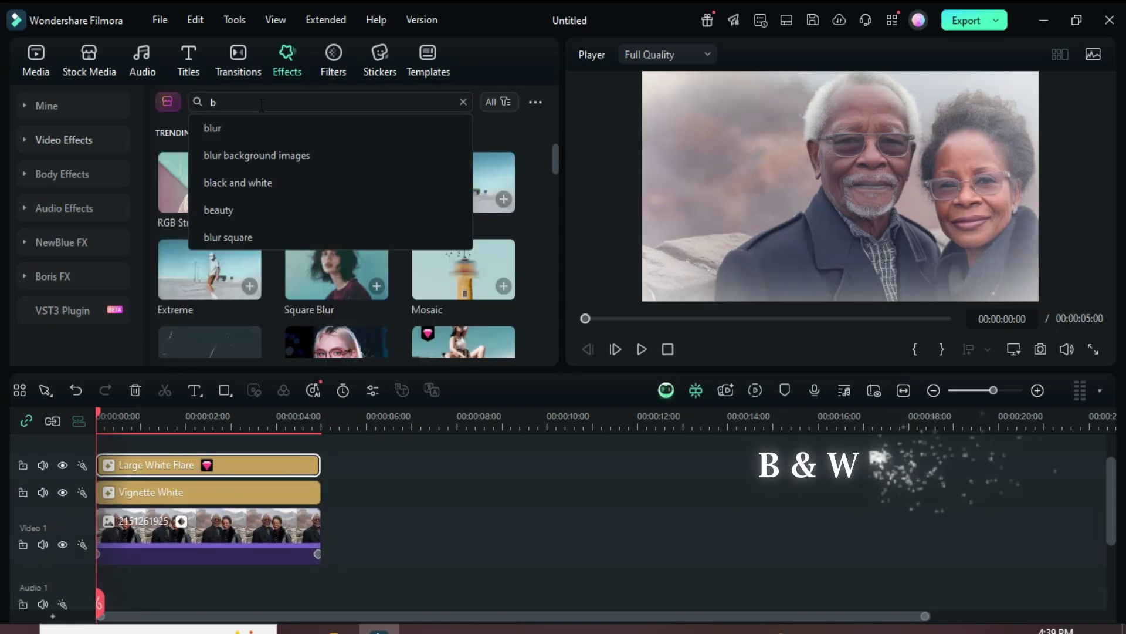
type(" & w noise")
key("Return")
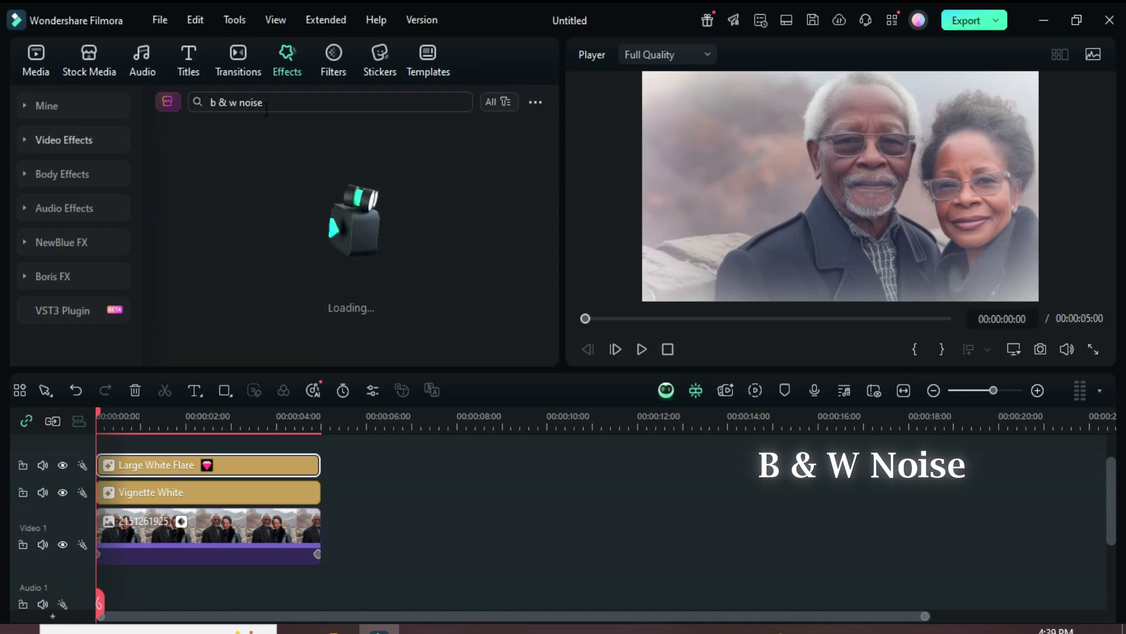
left_click_drag(205, 201, 169, 468)
left_click(449, 103)
type("s")
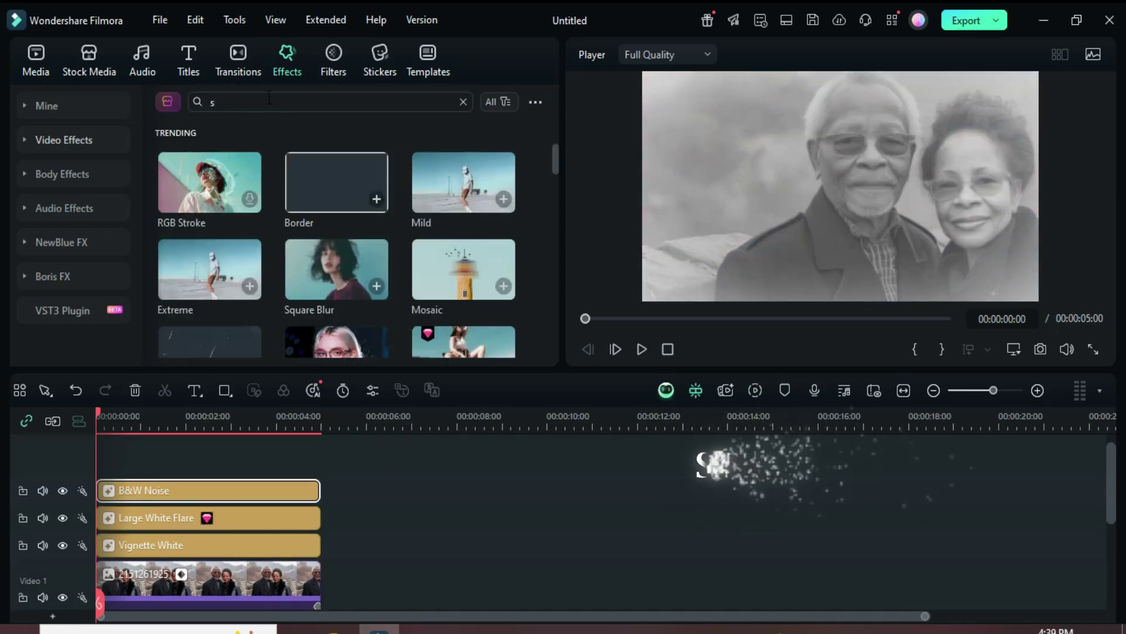
type("hadow overlay 12")
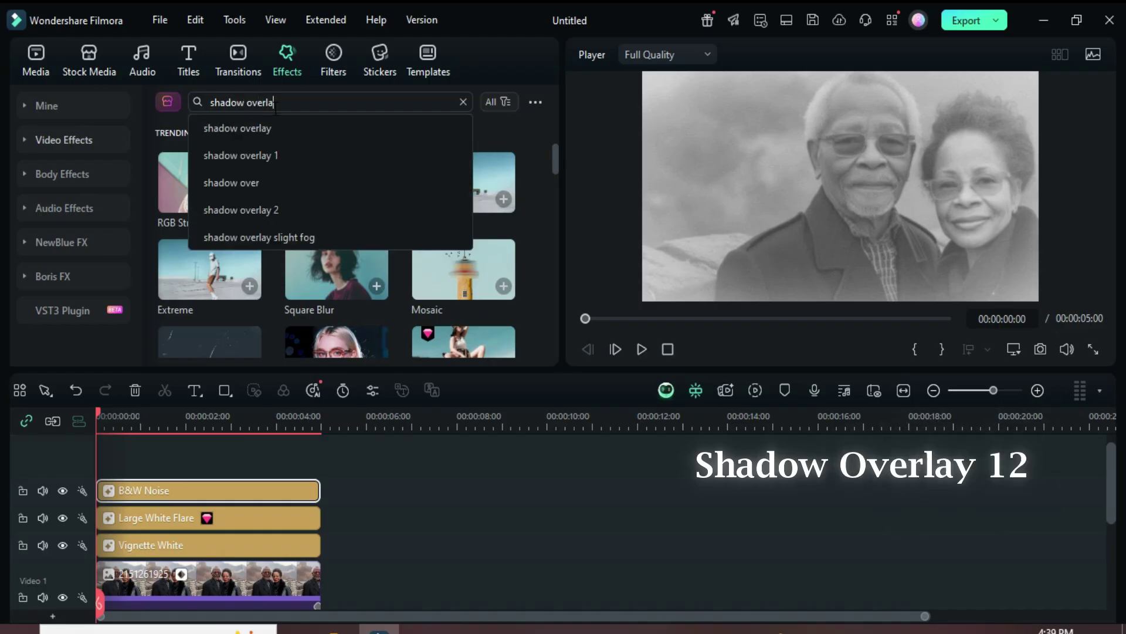
key("Return")
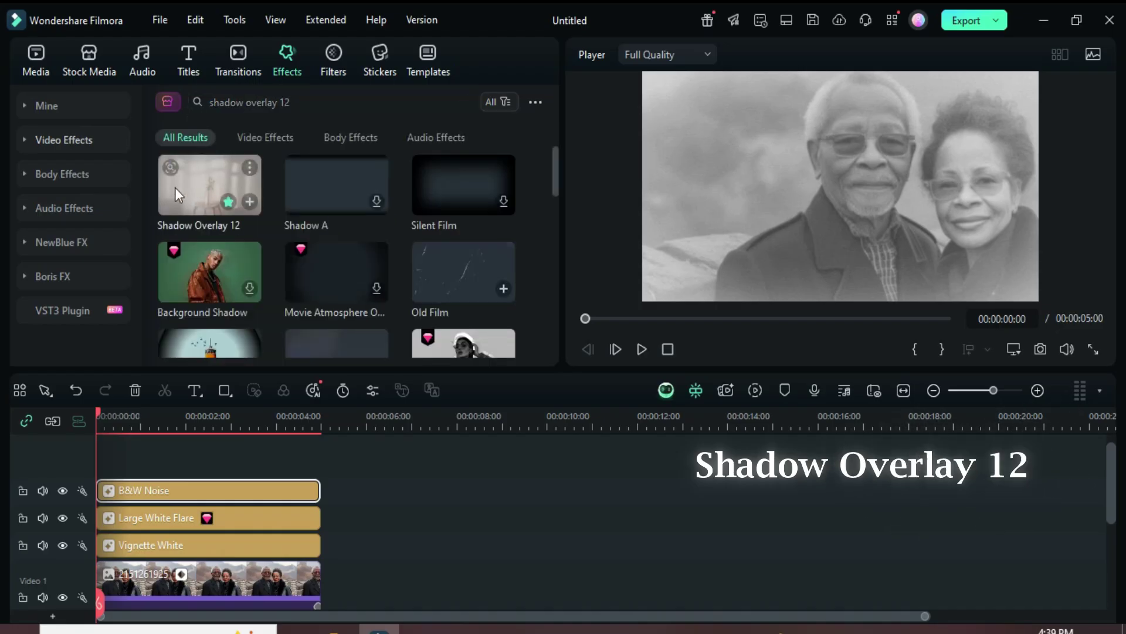
left_click_drag(184, 196, 97, 464)
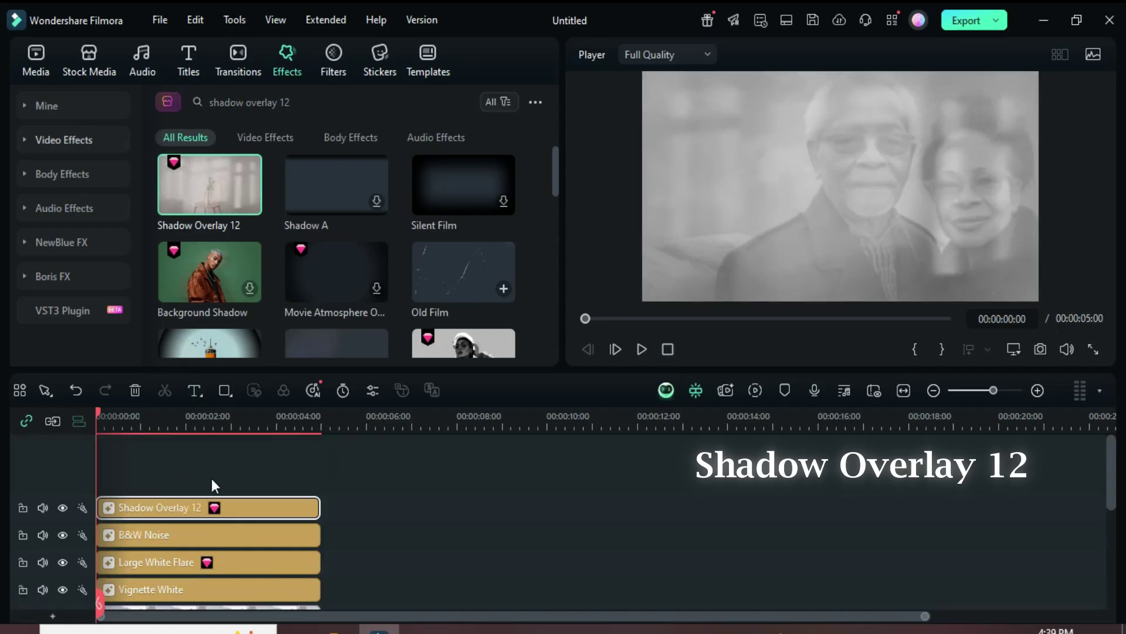
Add the Old Slideshow Pack Overlay 02 effect on a new top track
left_click(239, 102)
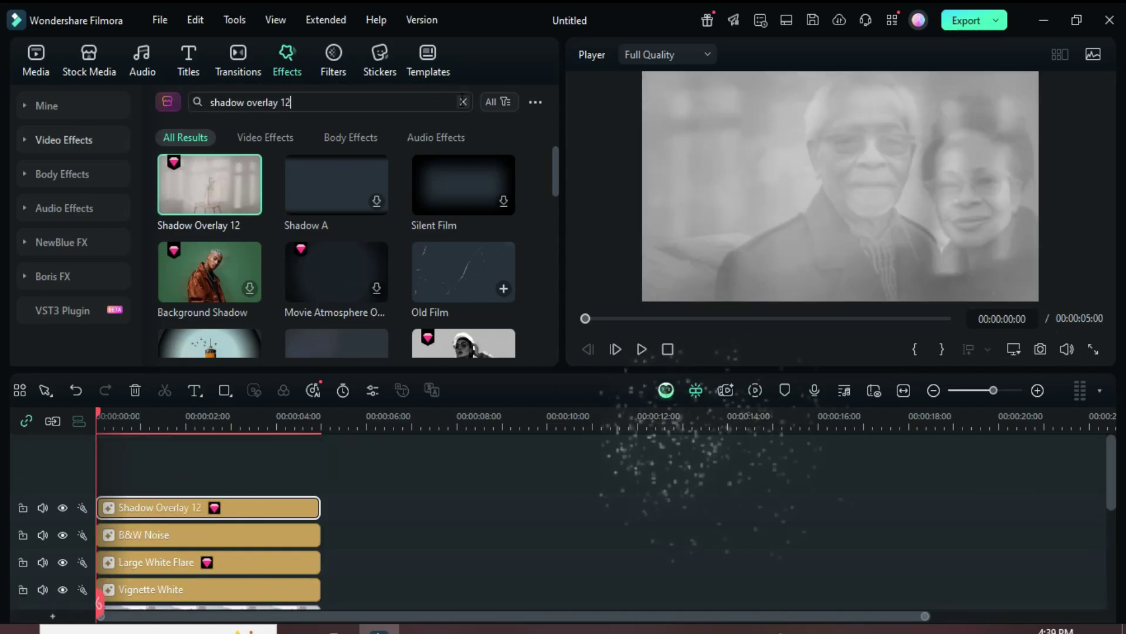
type("old slideshow pac")
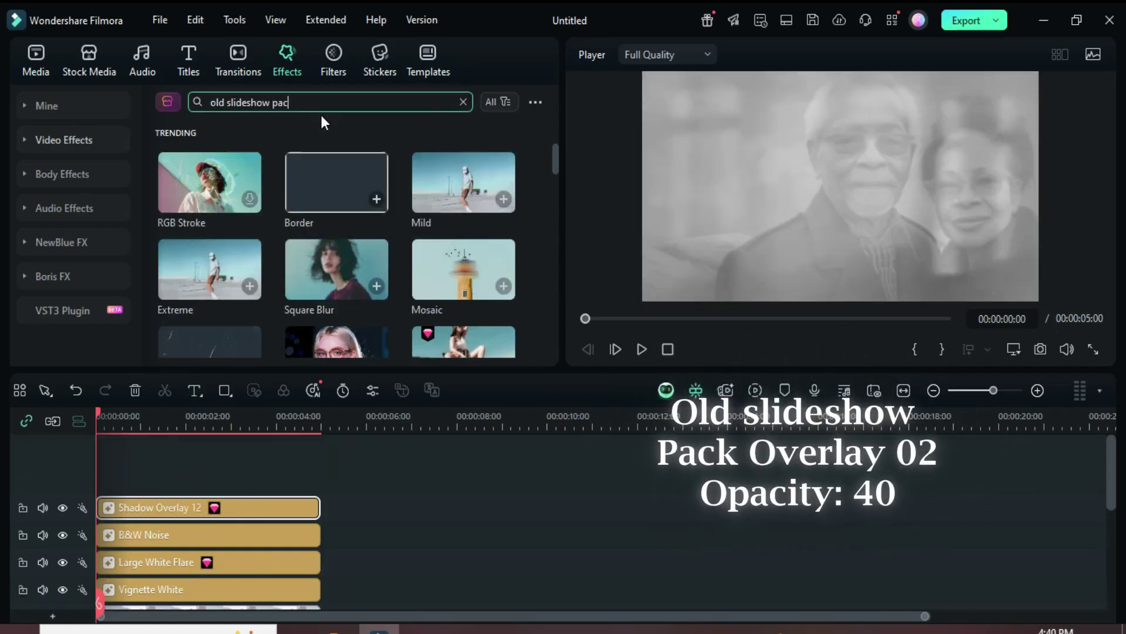
type("k overlay 02")
key("Return")
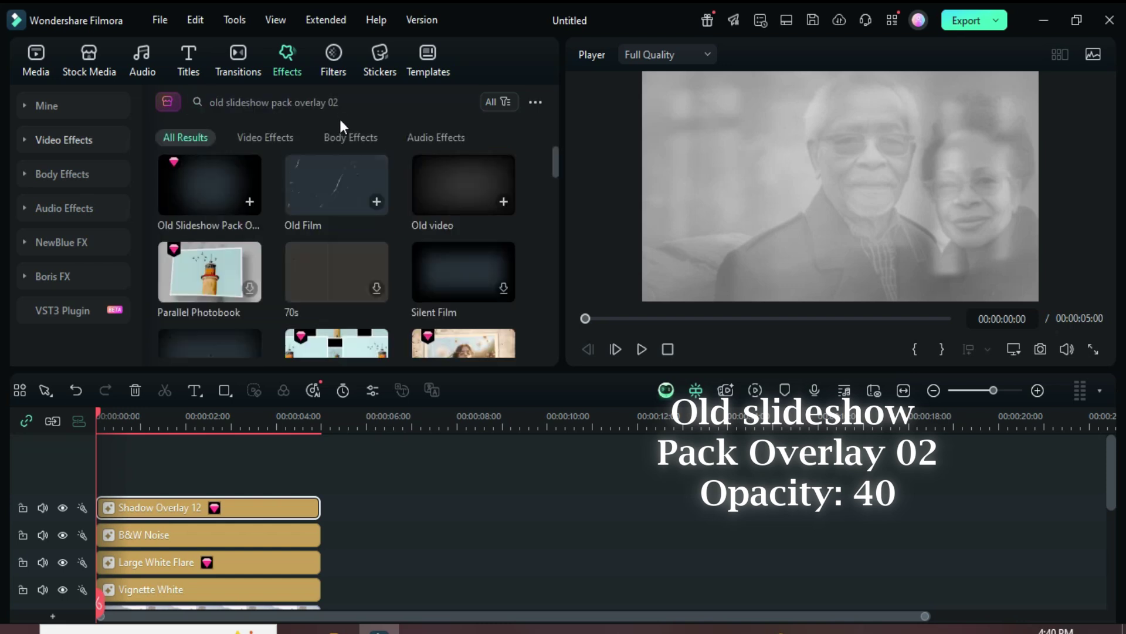
left_click_drag(178, 195, 148, 466)
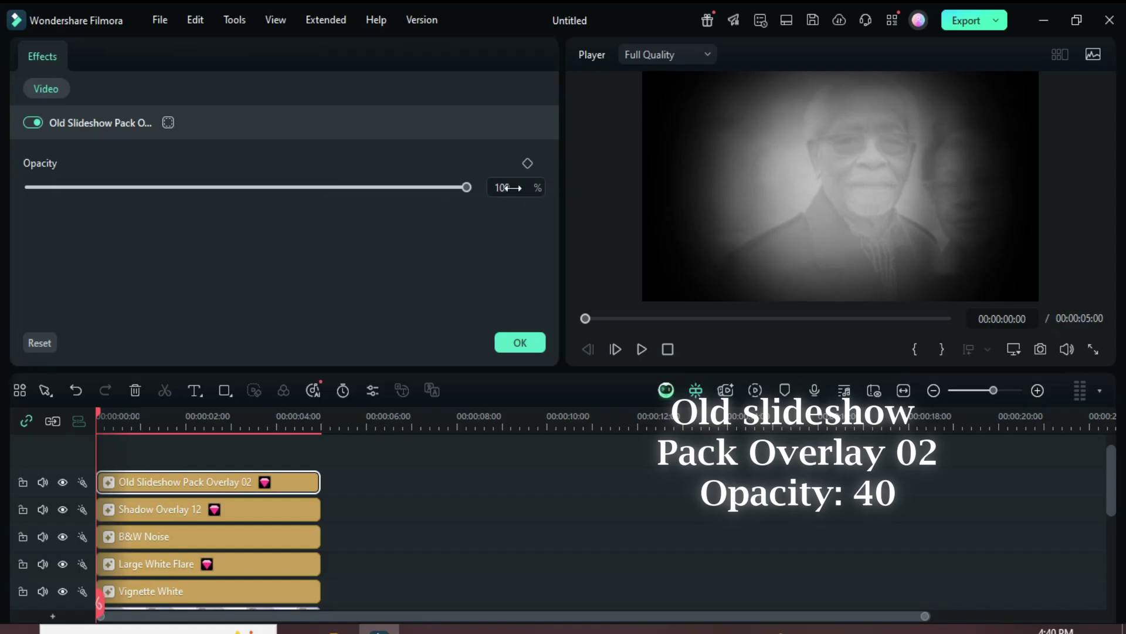
Set the overlay's opacity to 40% and play back the layered effects
left_click(508, 187)
type("40")
key("Return")
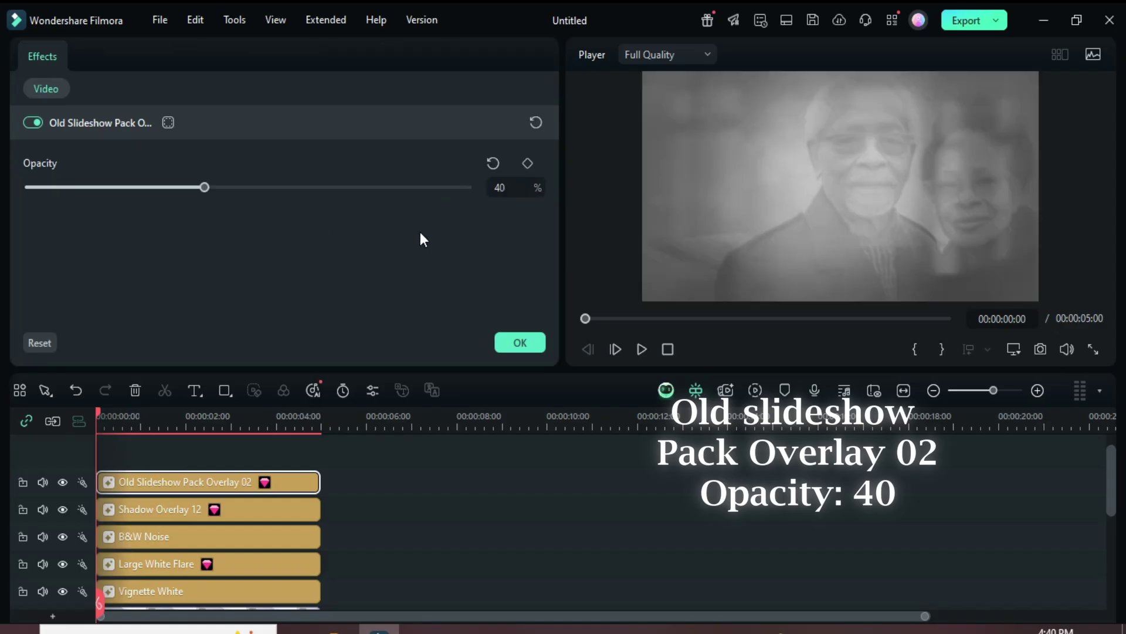
left_click(508, 343)
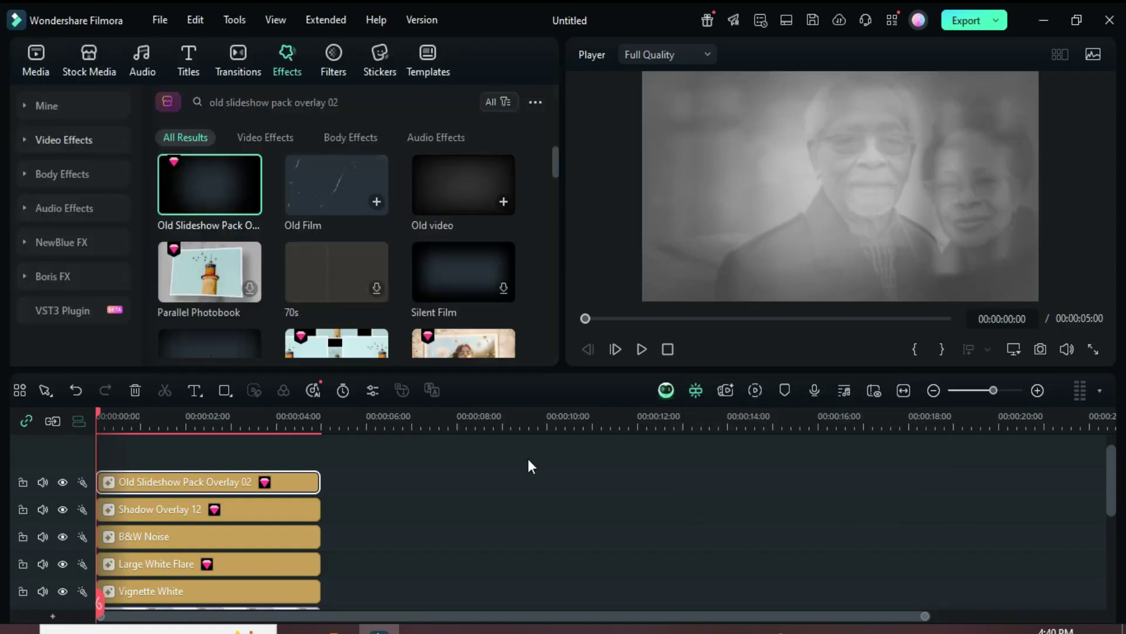
left_click(35, 55)
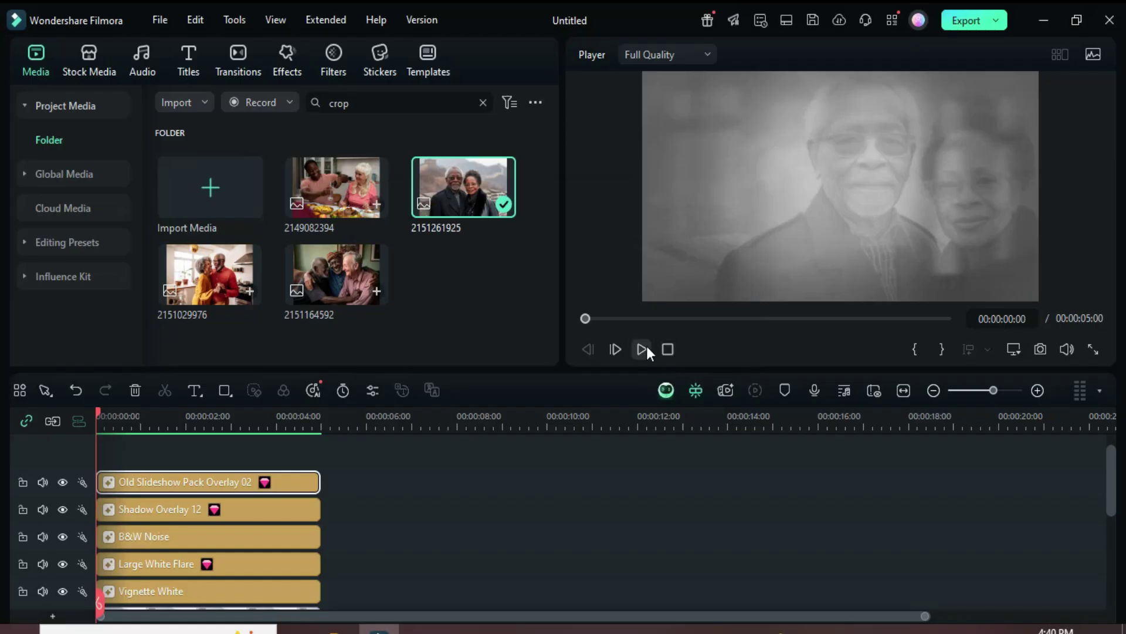
left_click(643, 347)
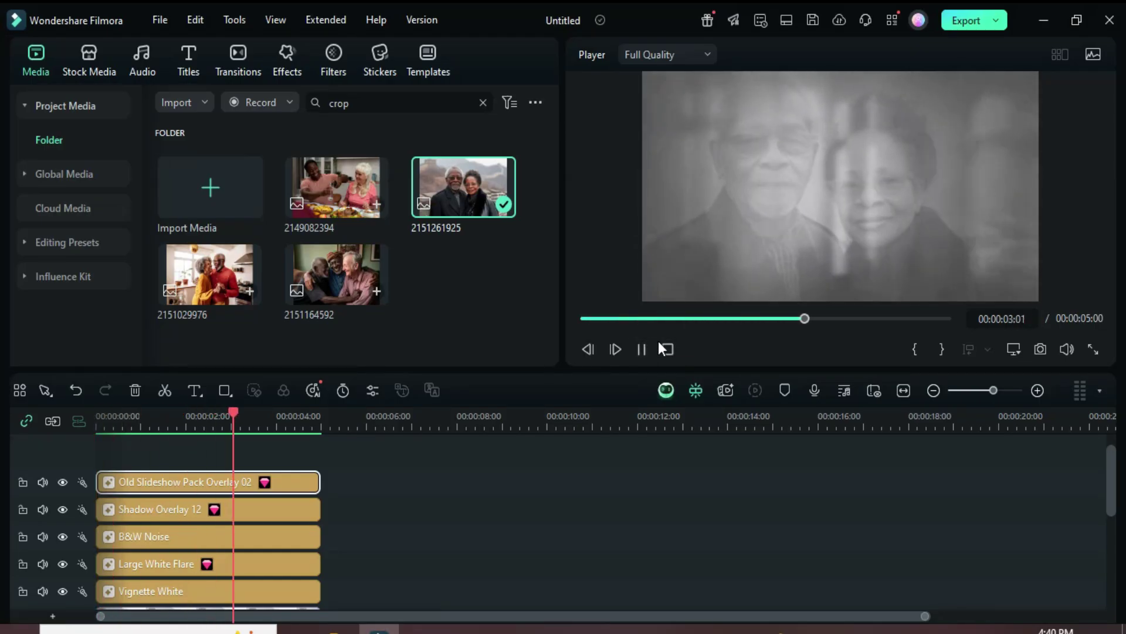
left_click(583, 318)
scroll(305, 498, "down", 3)
scroll(447, 487, "up", 4)
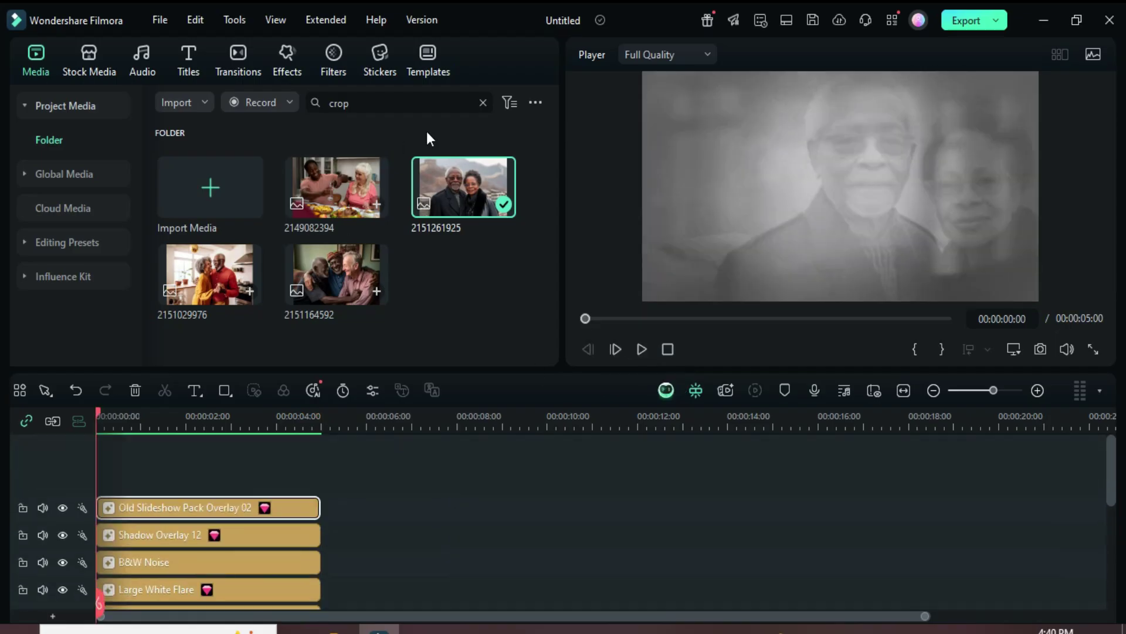
left_click_drag(448, 198, 206, 485)
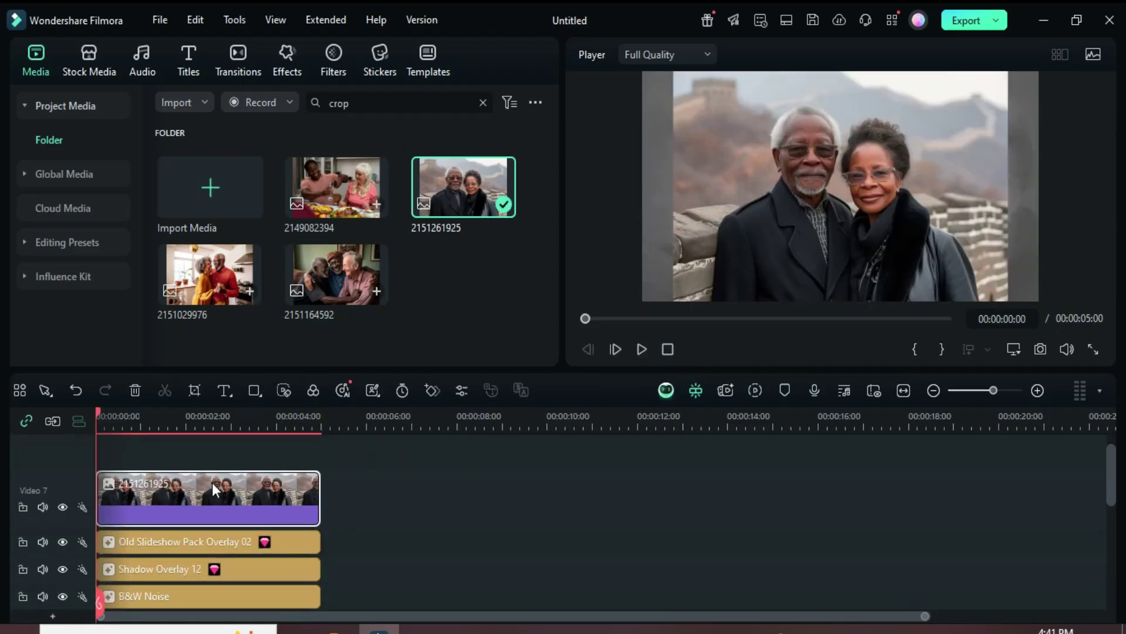
double_click(198, 487)
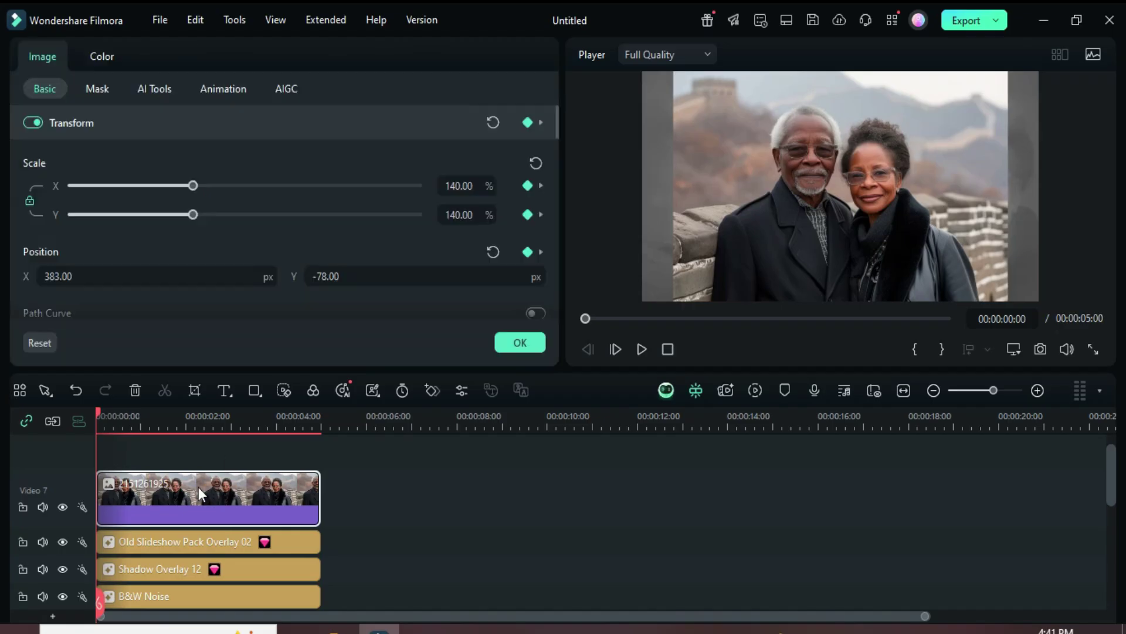
double_click(471, 186)
type("80")
key("Return")
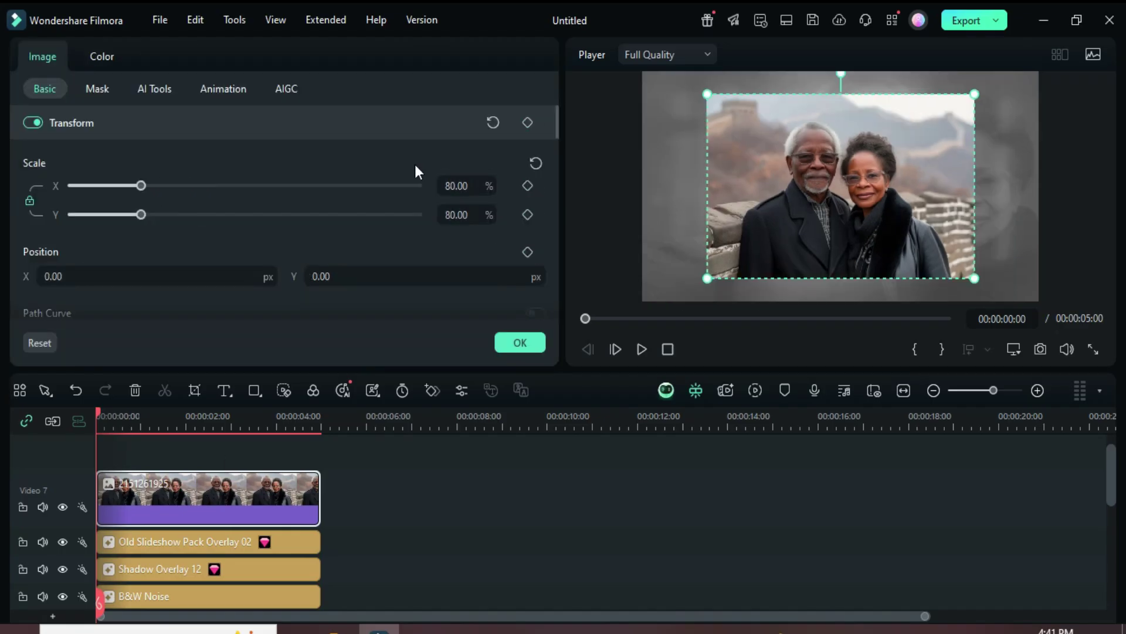
left_click(511, 342)
Apply the Border effect to the photo with Size 5 and Blur 1
left_click(286, 61)
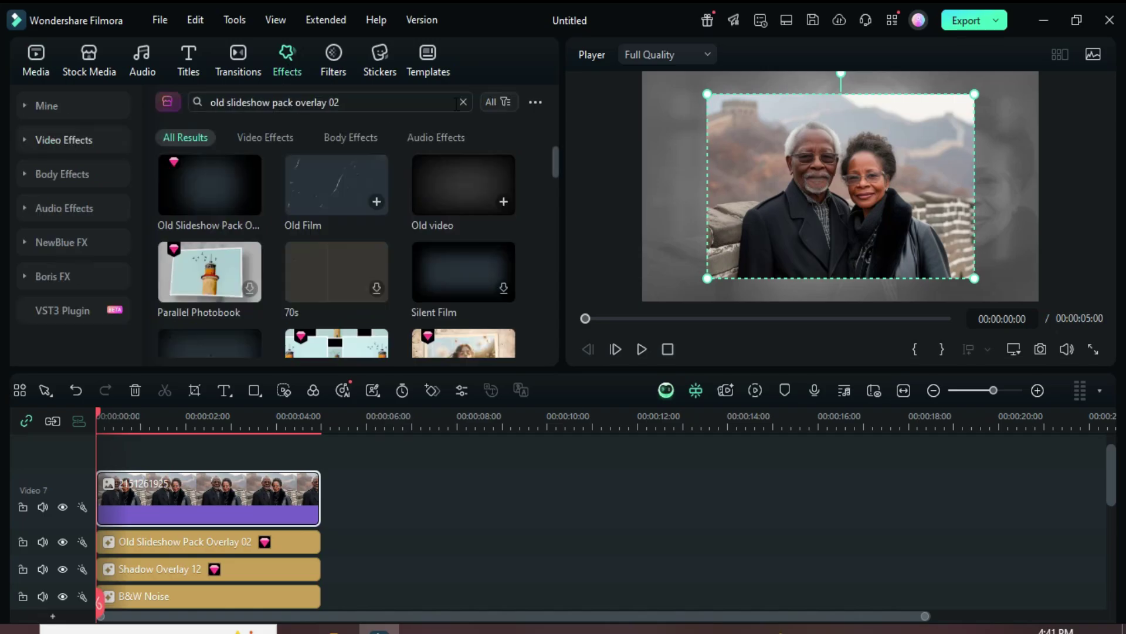
left_click_drag(292, 202, 206, 485)
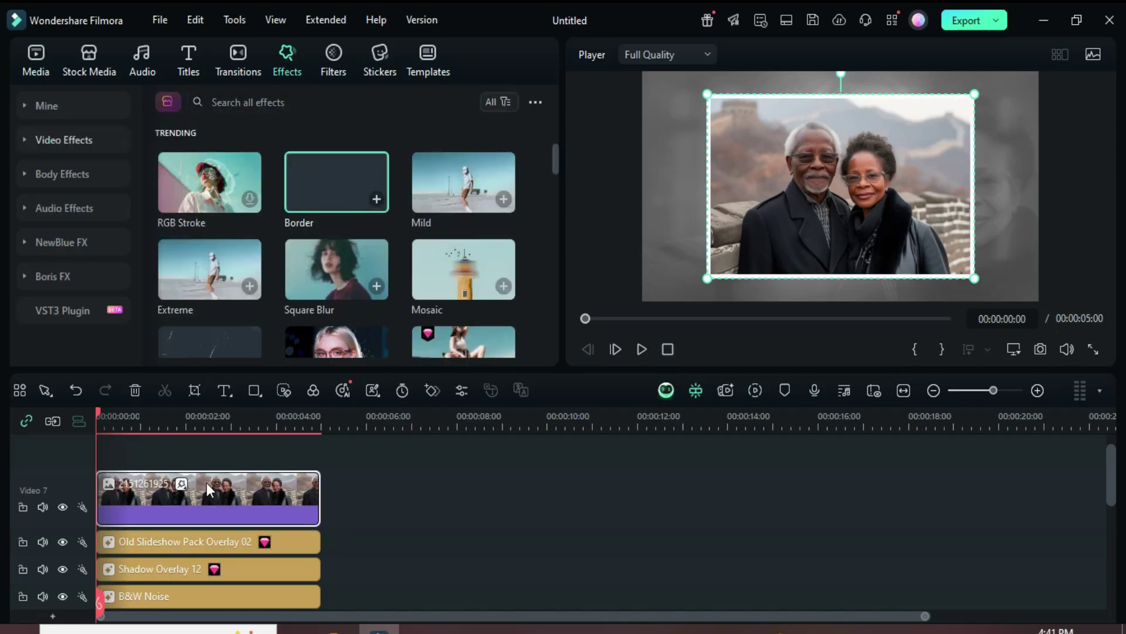
double_click(203, 494)
left_click(159, 57)
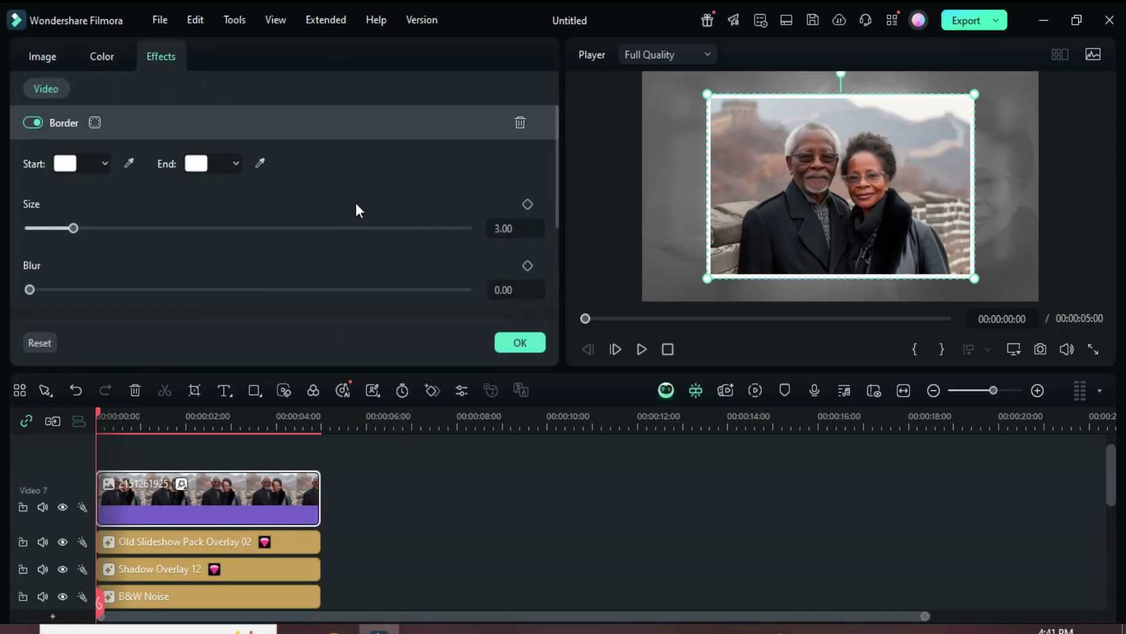
double_click(505, 228)
type("5")
left_click(492, 287)
type("1")
key("Return")
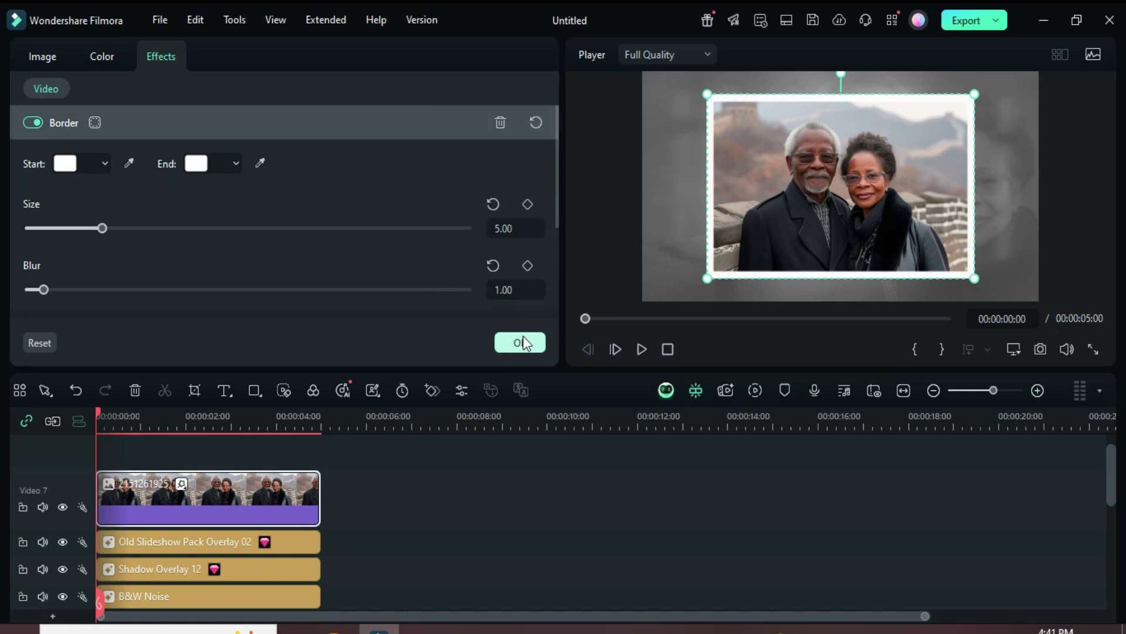
left_click(520, 340)
left_click(309, 102)
type("noise map")
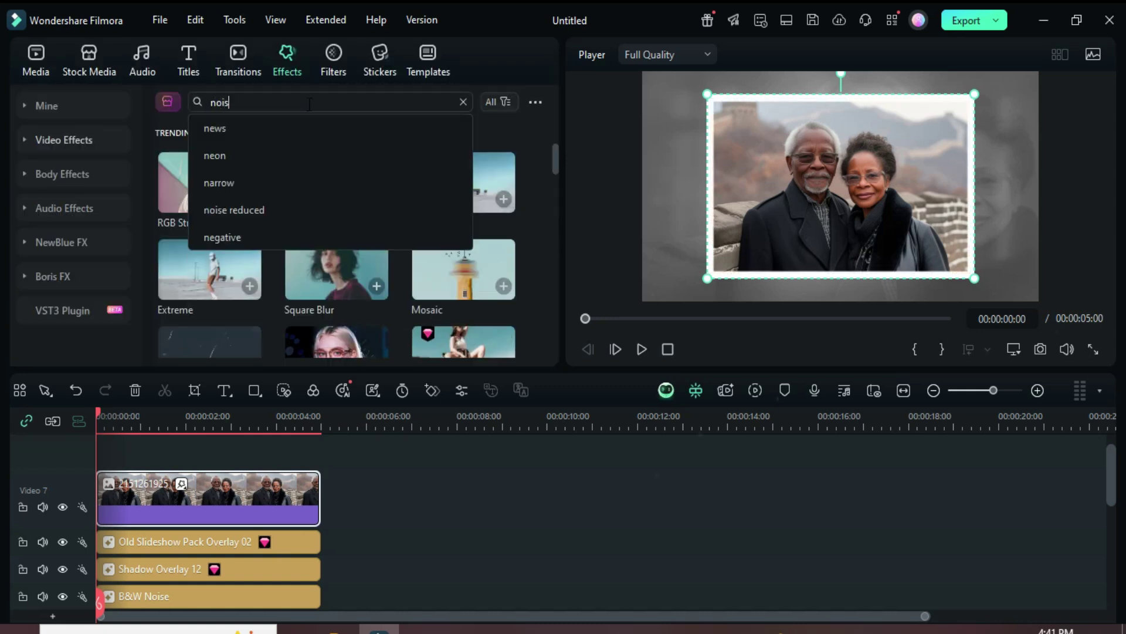
Apply the Noise Map effect to the top photo clip and zoom the timeline in
key("Return")
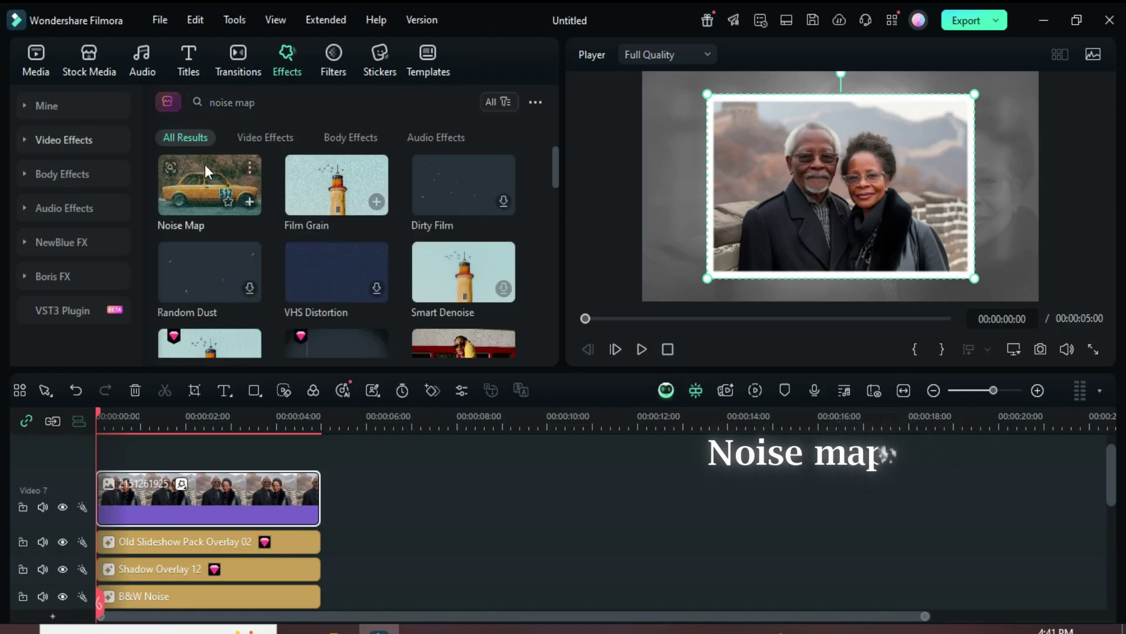
left_click_drag(220, 208, 187, 505)
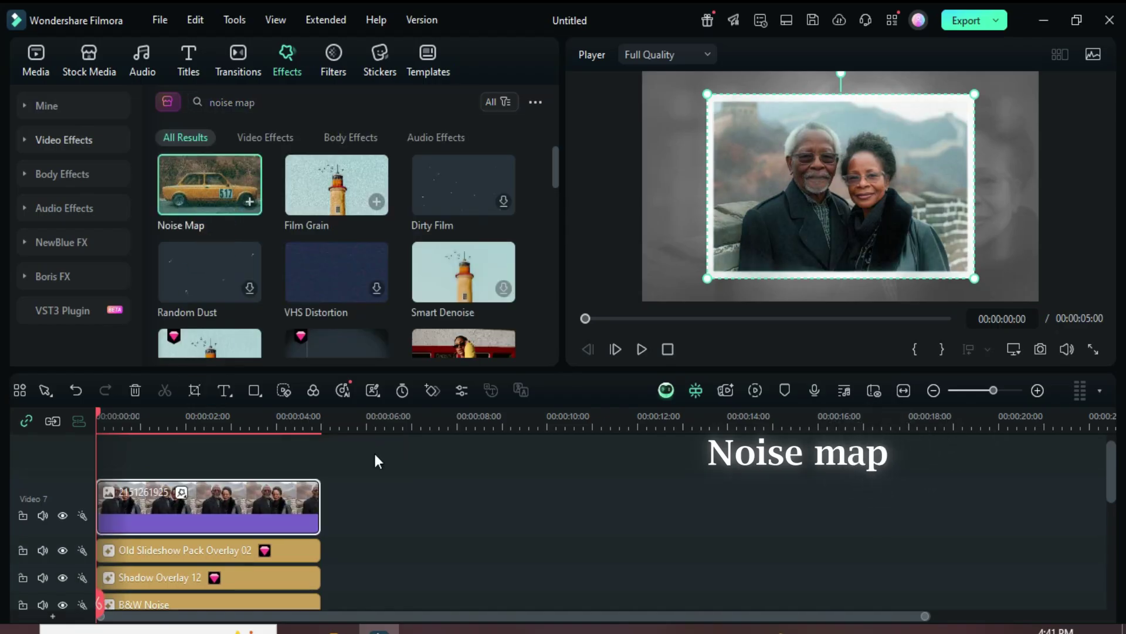
scroll(309, 506, "down", 1)
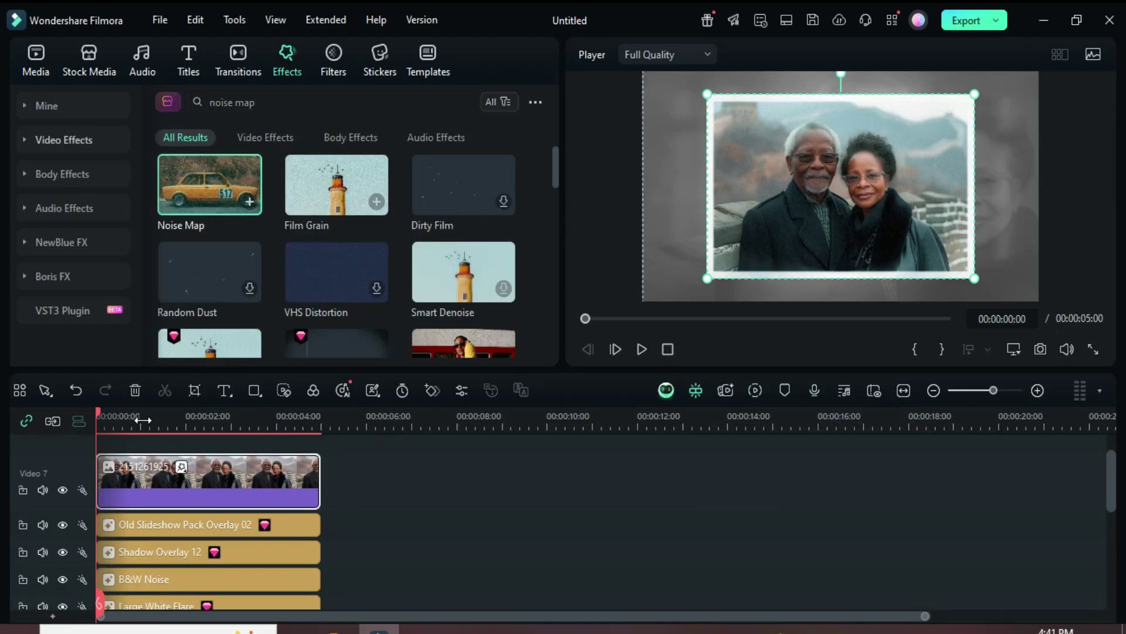
left_click_drag(144, 421, 186, 421)
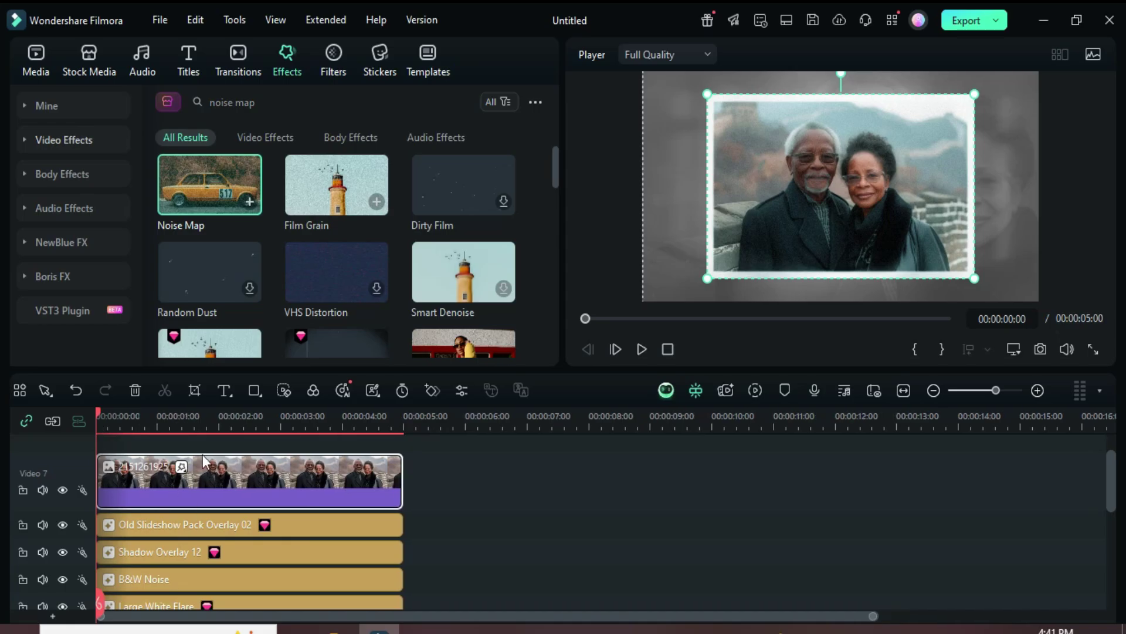
Add a start Transform keyframe with Position X -315
double_click(205, 485)
left_click(43, 59)
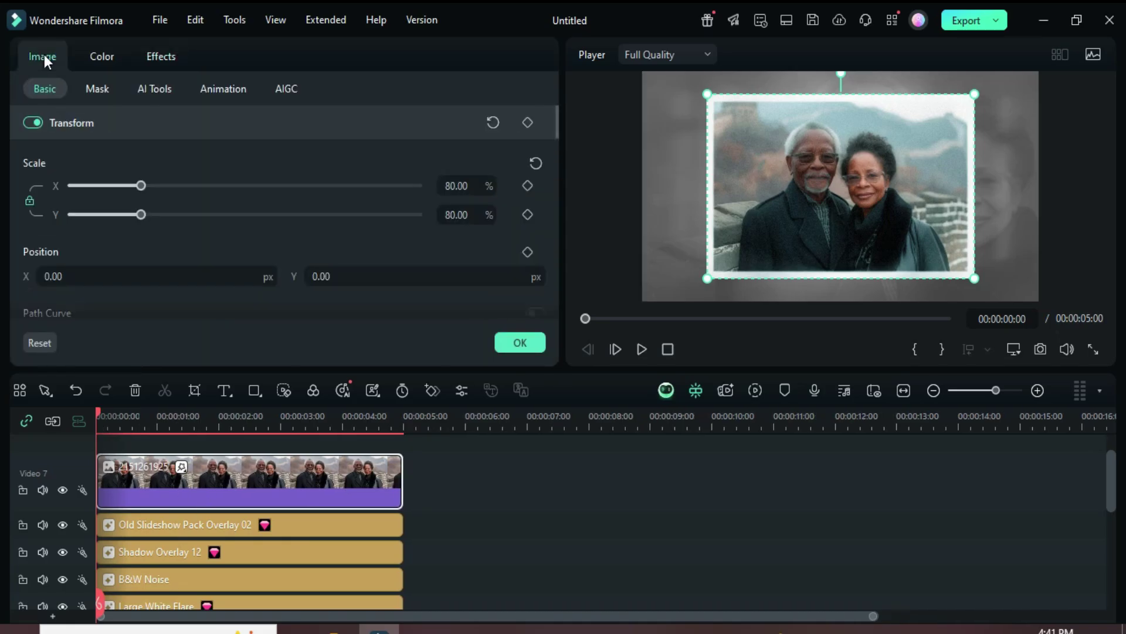
left_click(528, 122)
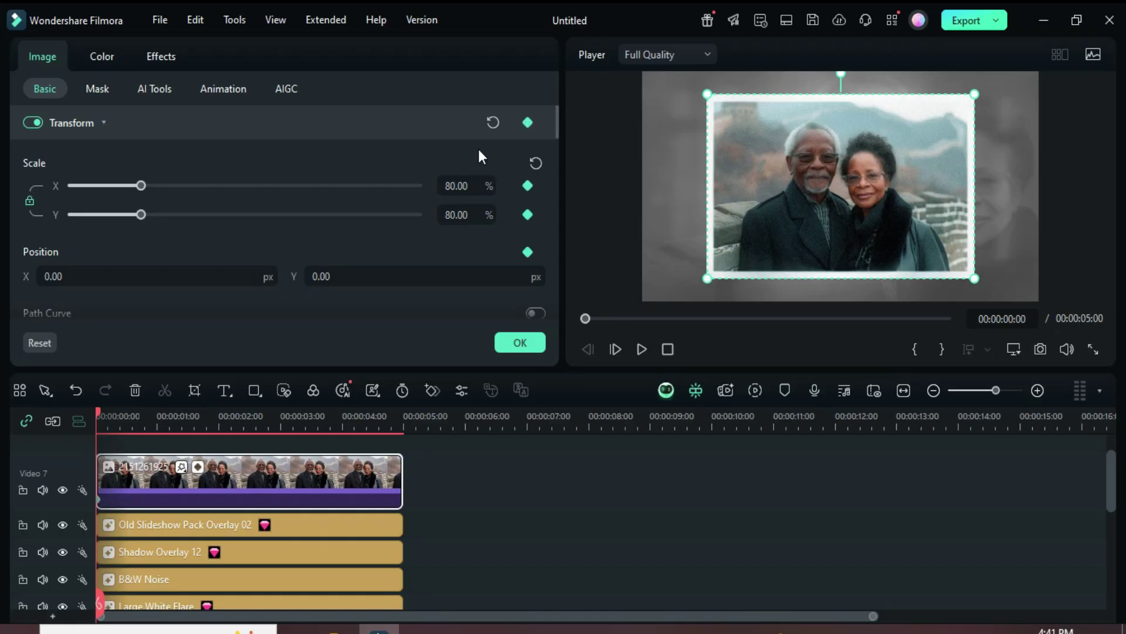
left_click(76, 281)
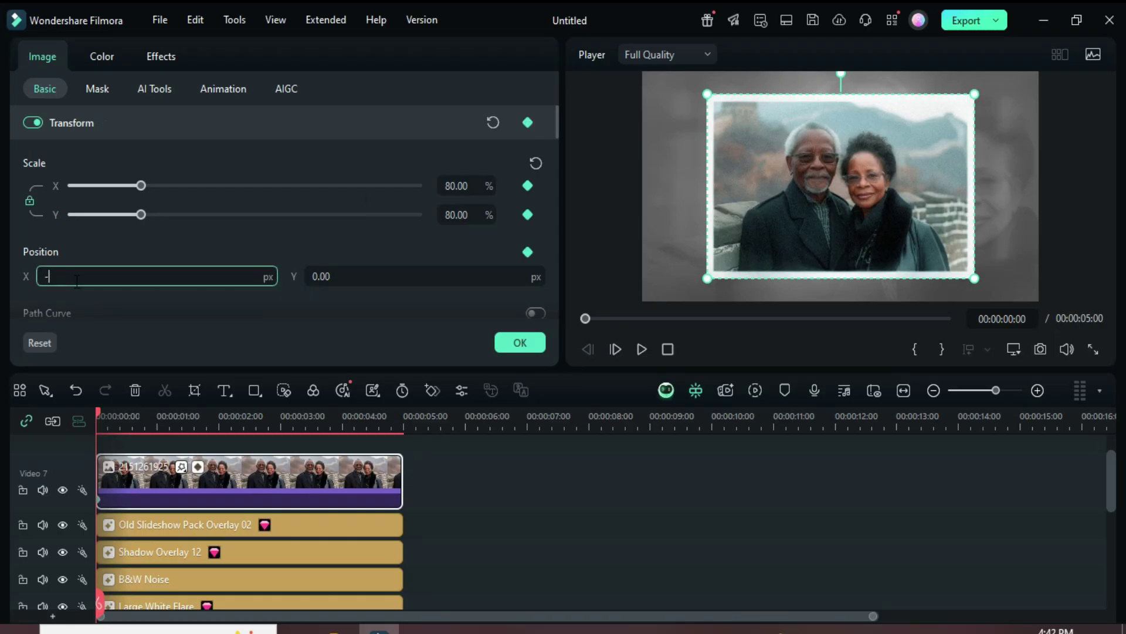
type("-315")
key("Return")
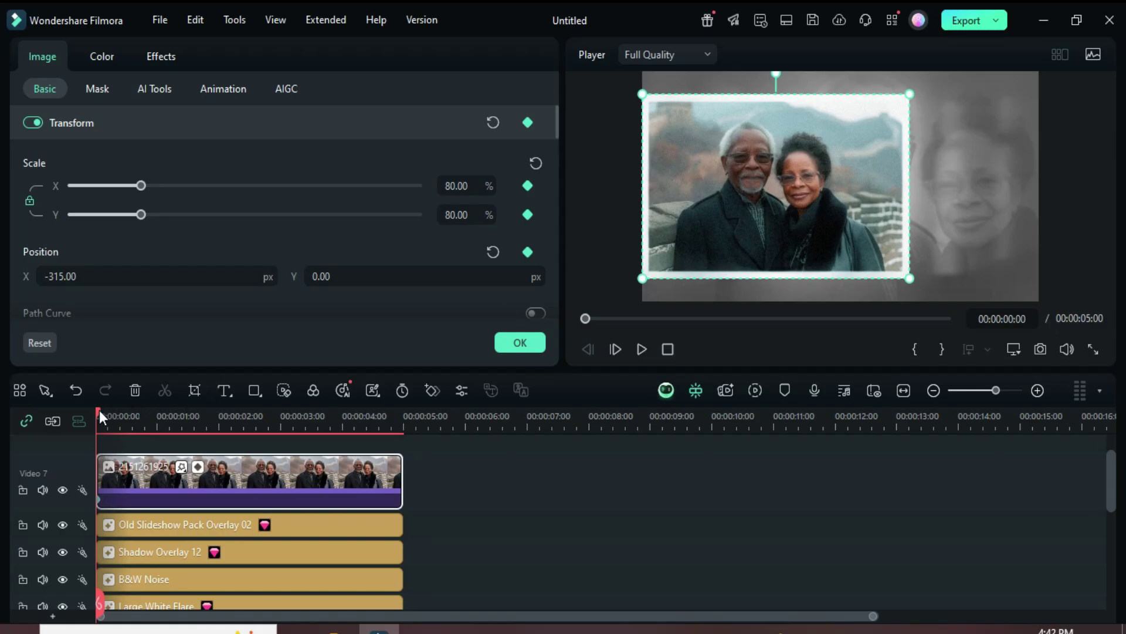
Add a keyframe near the clip's end with Position X 315
left_click_drag(99, 410, 399, 406)
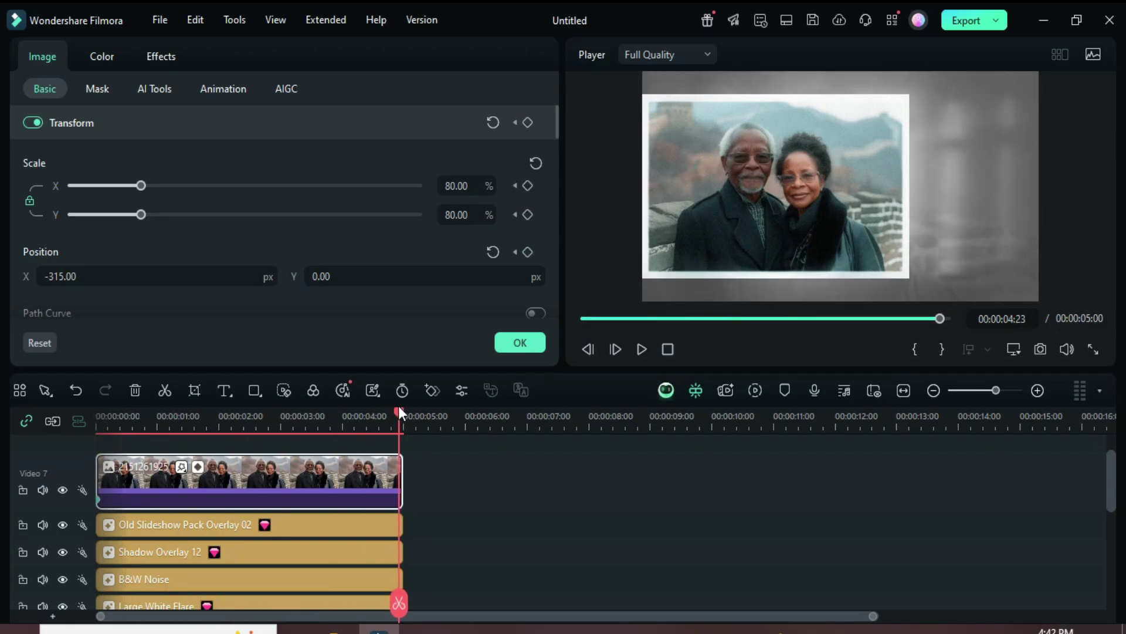
left_click(528, 122)
double_click(59, 276)
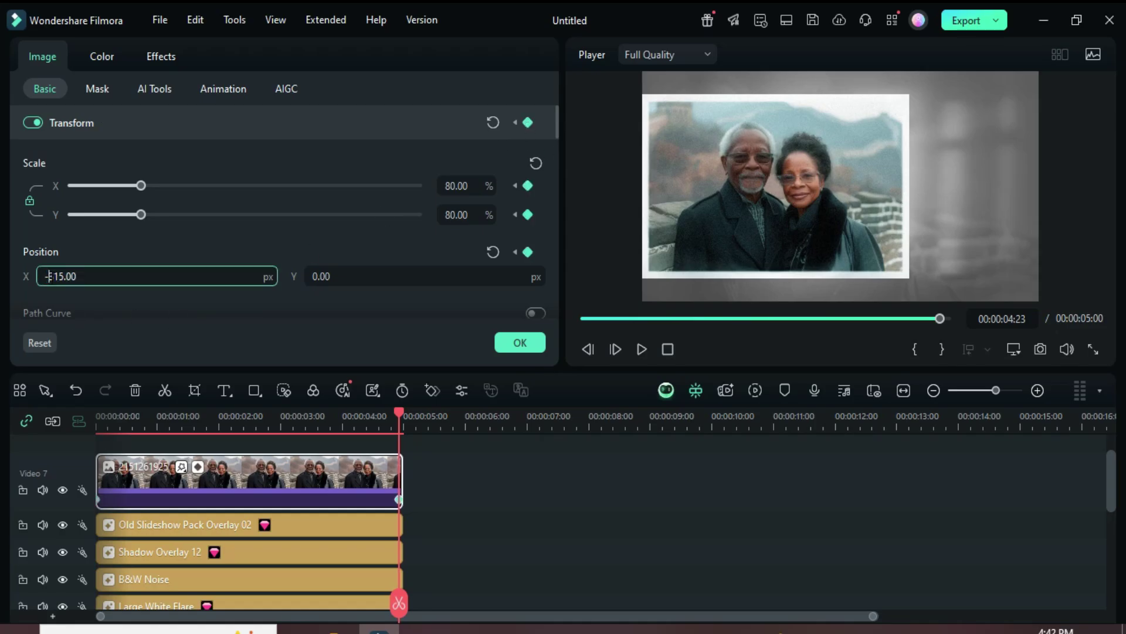
key("BackSpace")
key("Return")
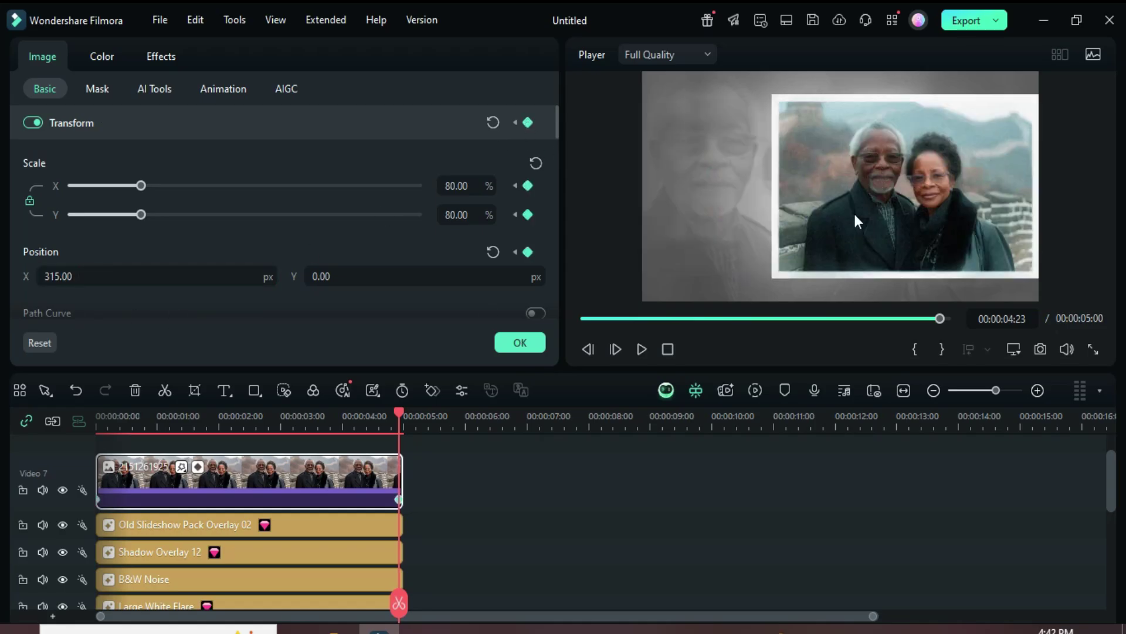
Give the Position X keyframe Continuous Curve easing and close the clip settings
left_click(197, 466)
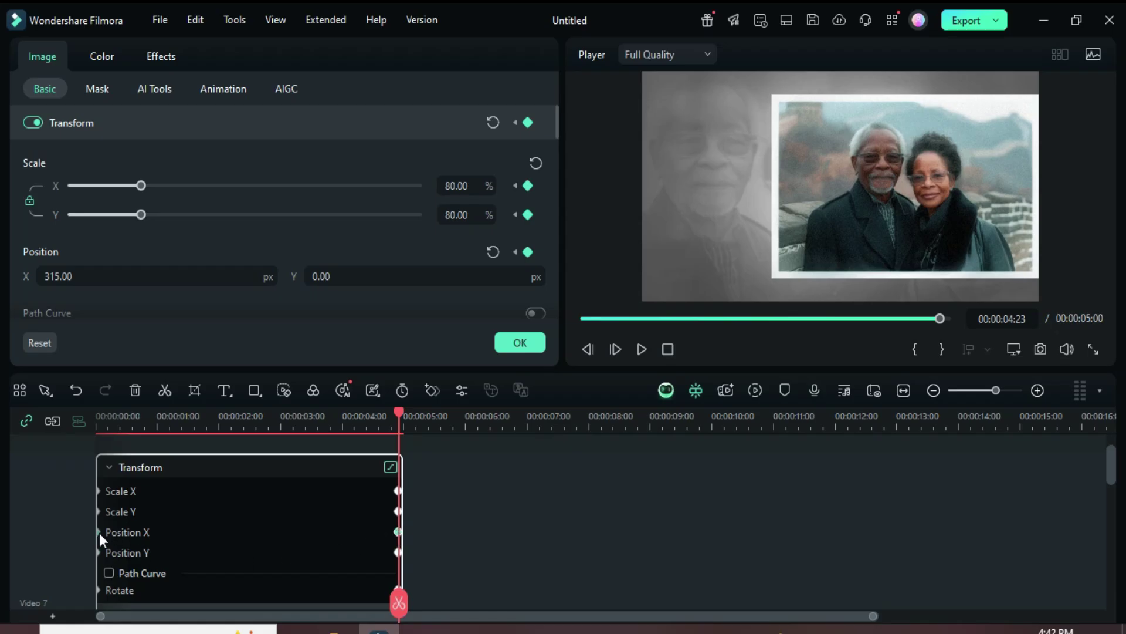
right_click(397, 538)
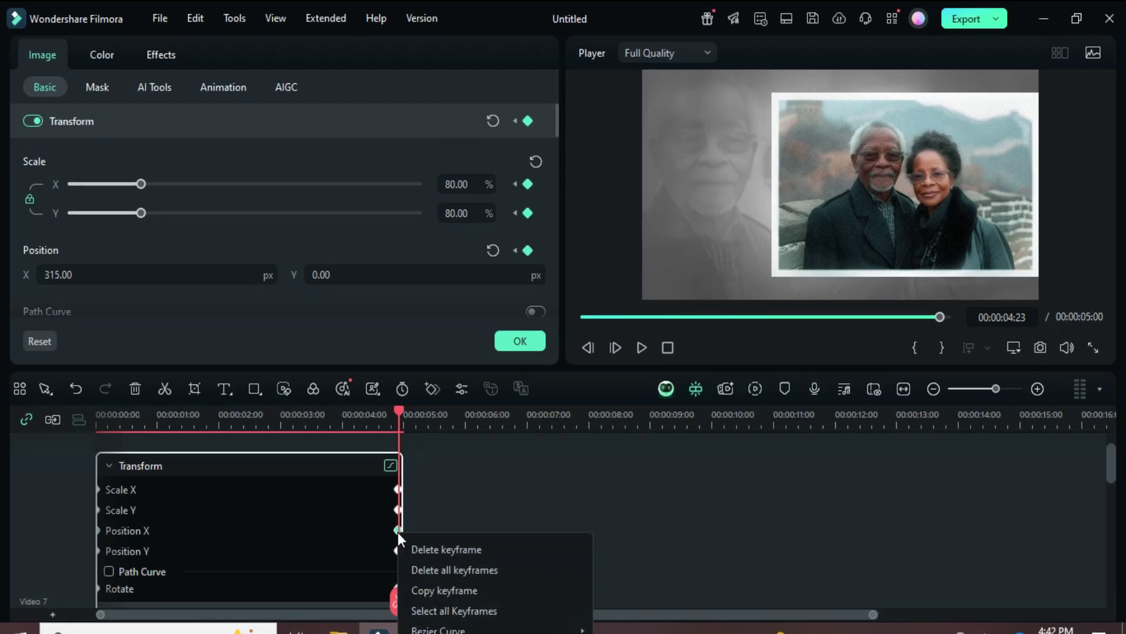
mouse_move(470, 632)
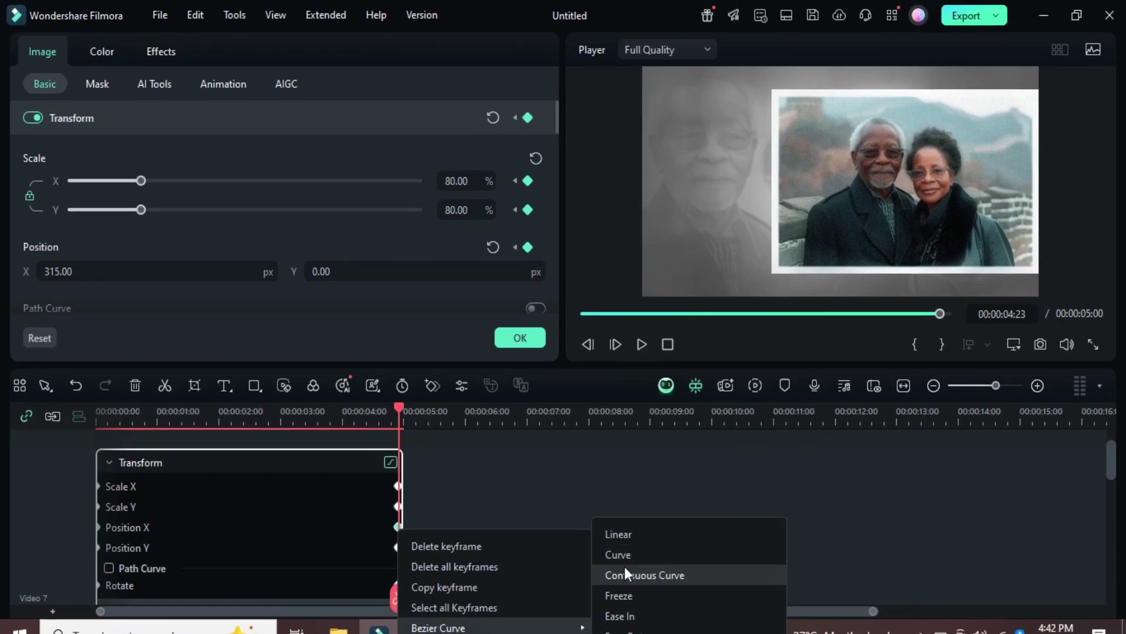
left_click(657, 554)
scroll(252, 518, "down", 6)
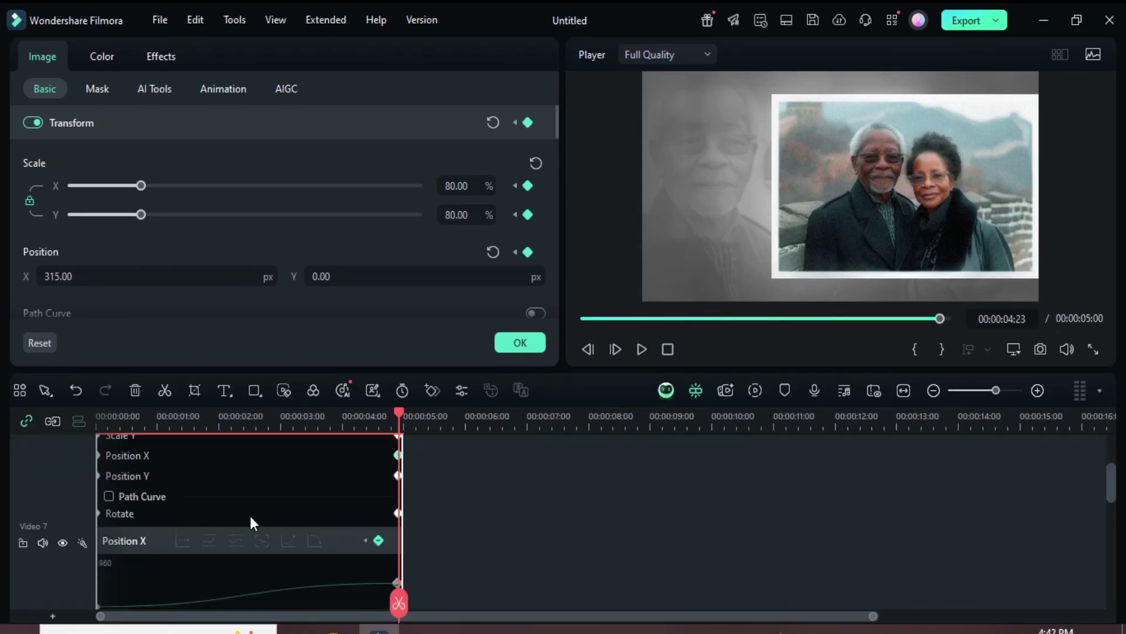
left_click(197, 521)
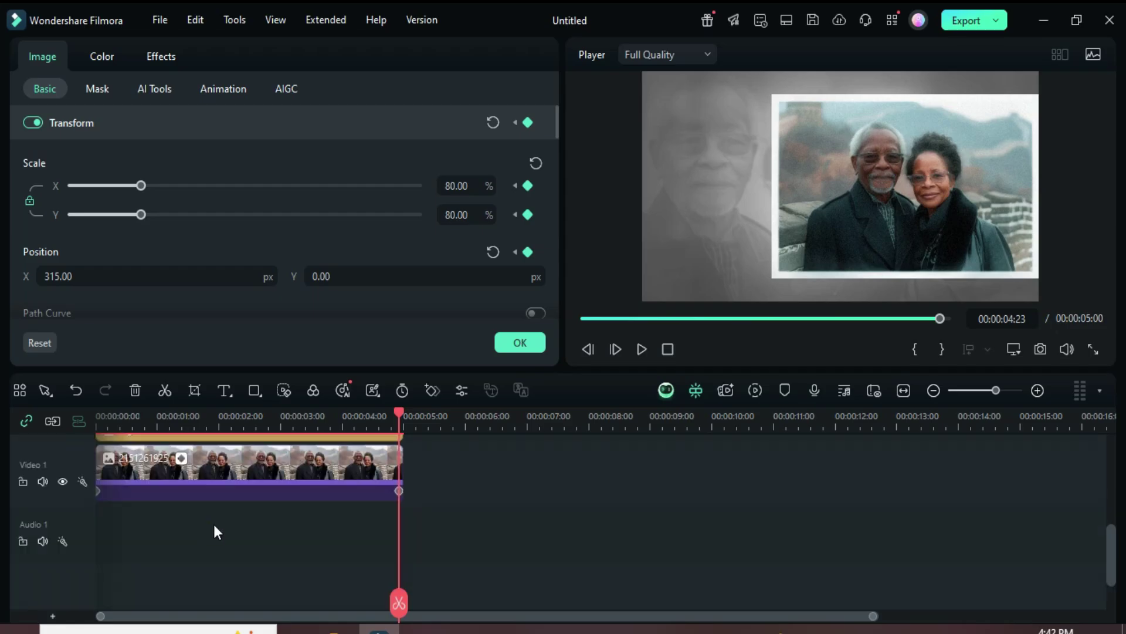
left_click(503, 344)
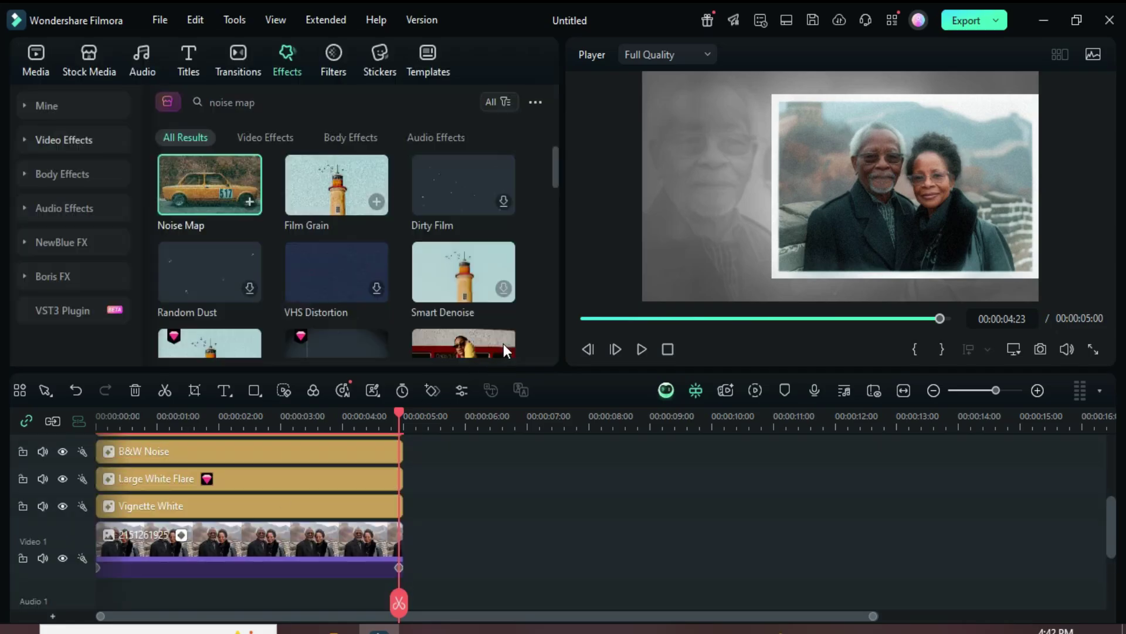
Play the first slide from 0:00 to check the bordered photo sliding left to right
left_click(582, 316)
left_click(34, 73)
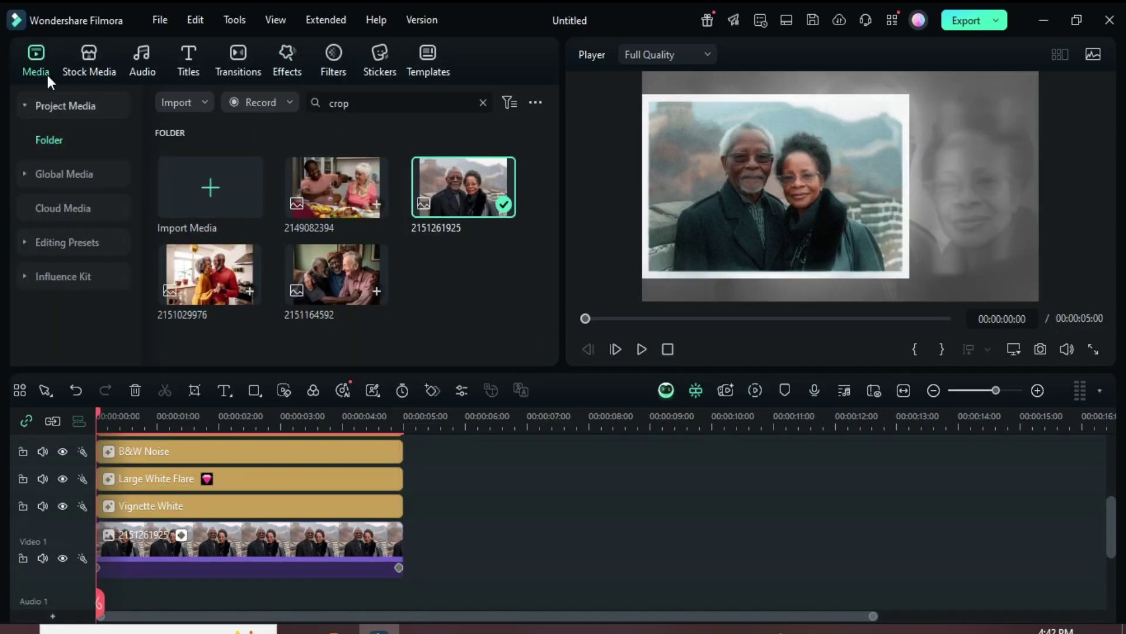
left_click(756, 390)
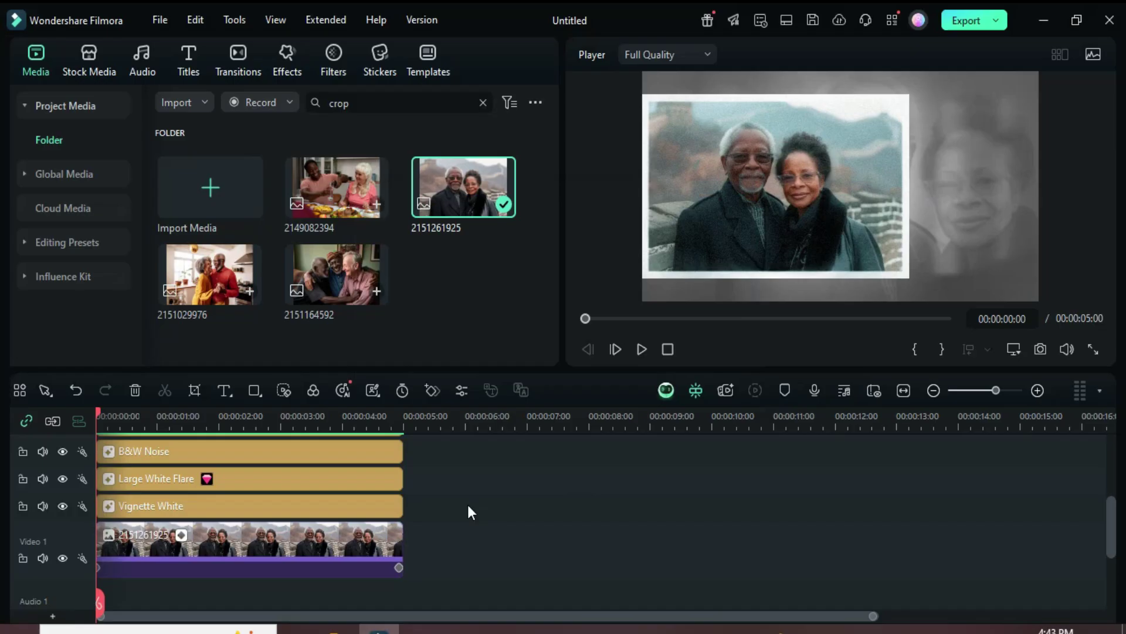
left_click(644, 353)
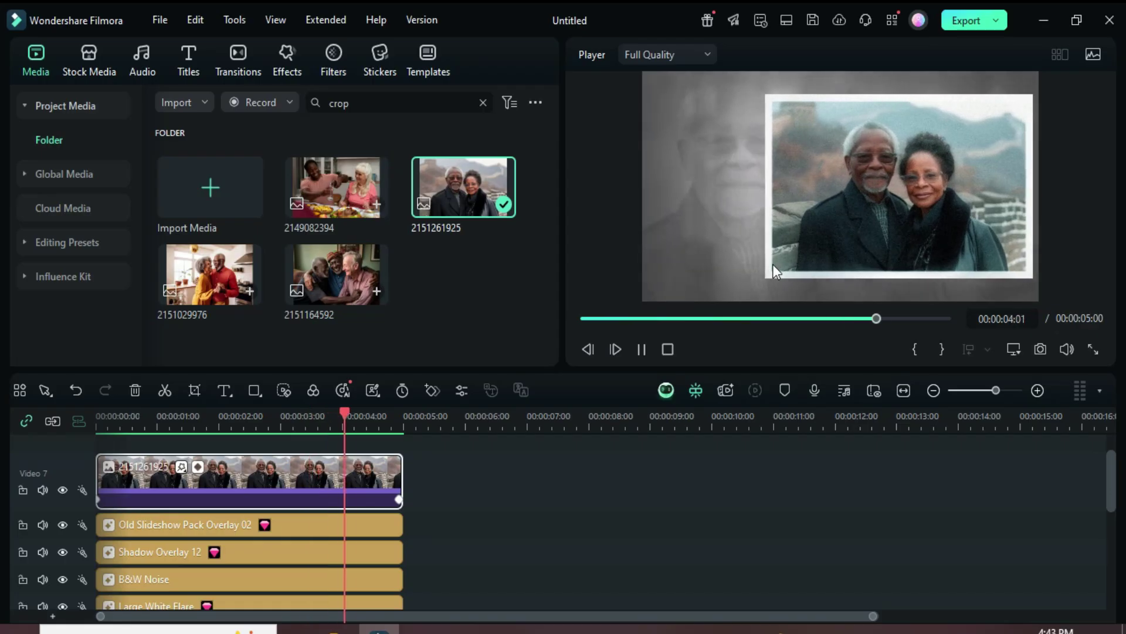
left_click(583, 318)
Turn on a black Drop Shadow for the framed top photo
double_click(237, 488)
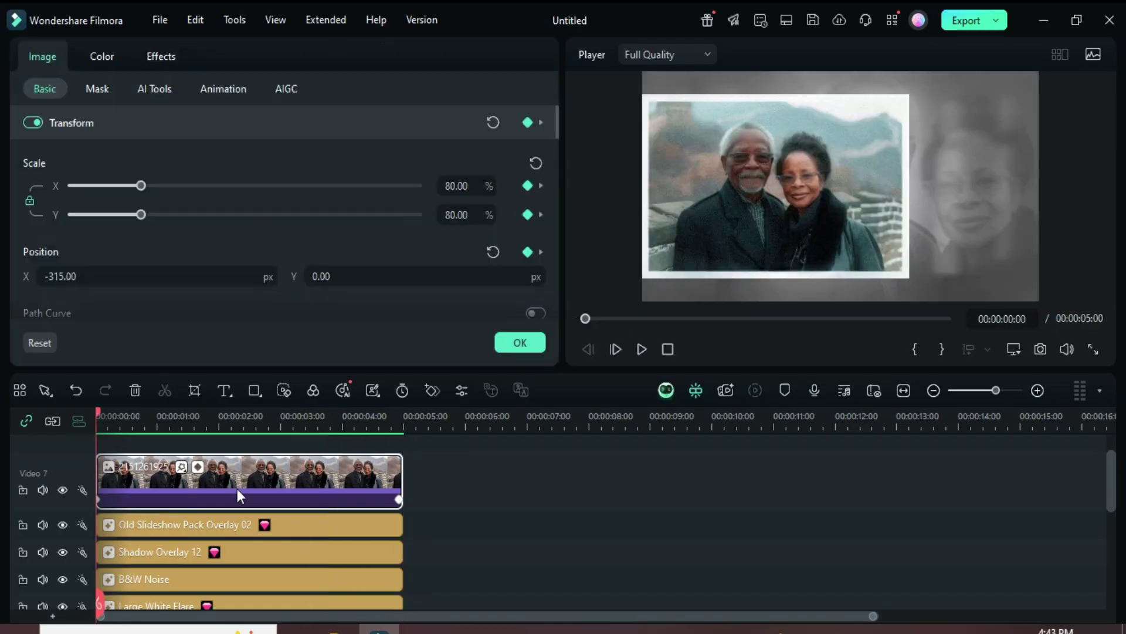
left_click_drag(555, 117, 545, 247)
left_click(33, 174)
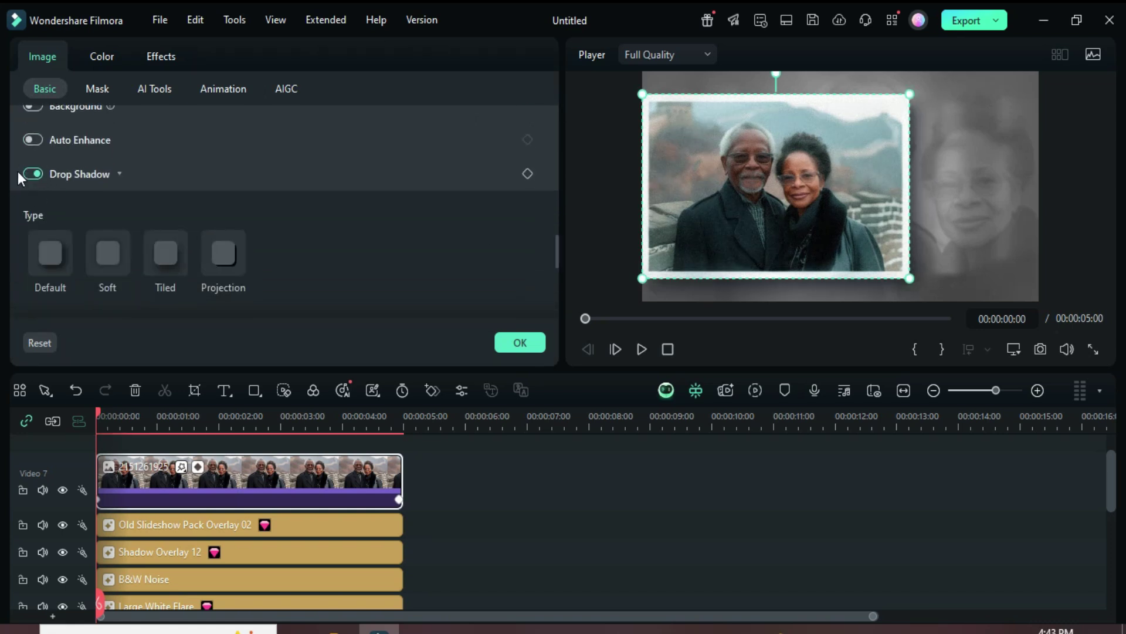
scroll(270, 233, "down", 5)
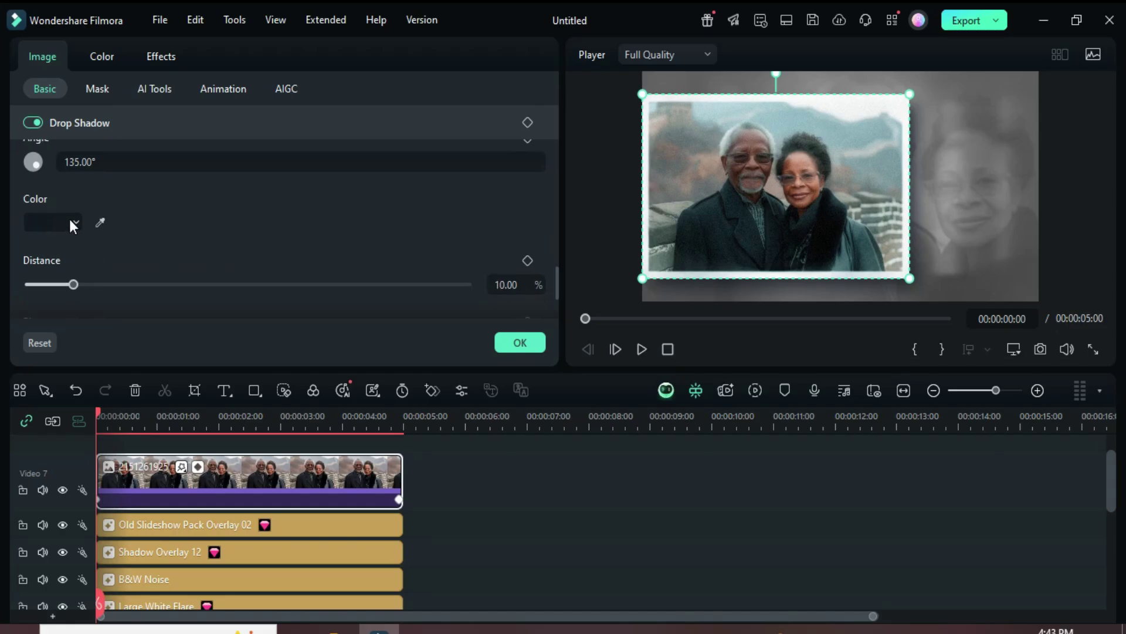
left_click(69, 222)
left_click(31, 333)
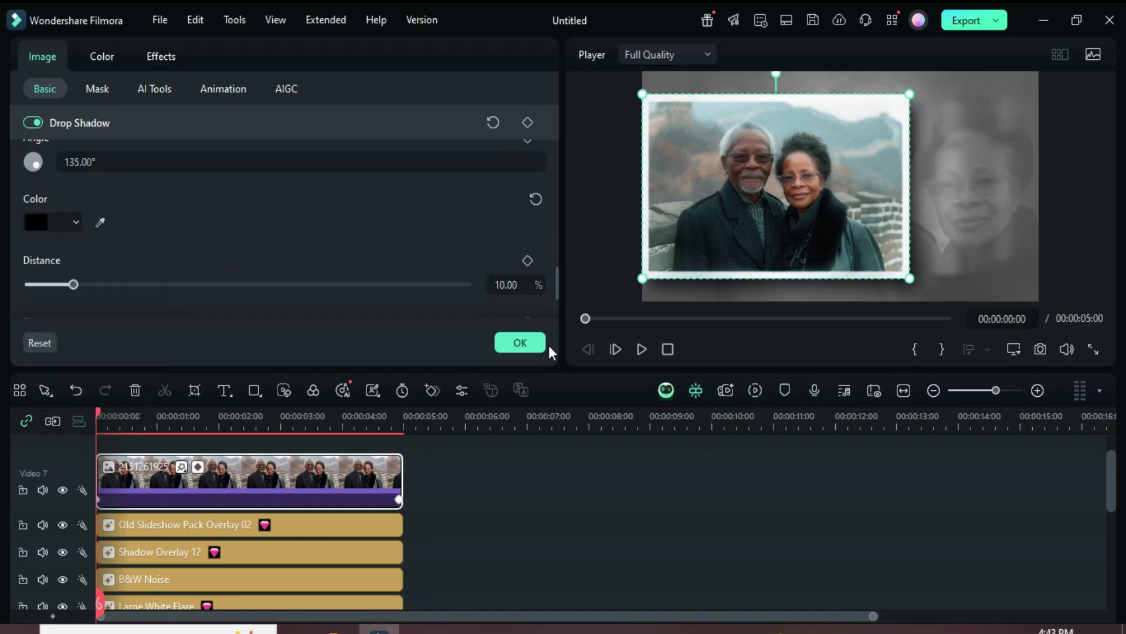
left_click(521, 344)
scroll(473, 480, "down", 3)
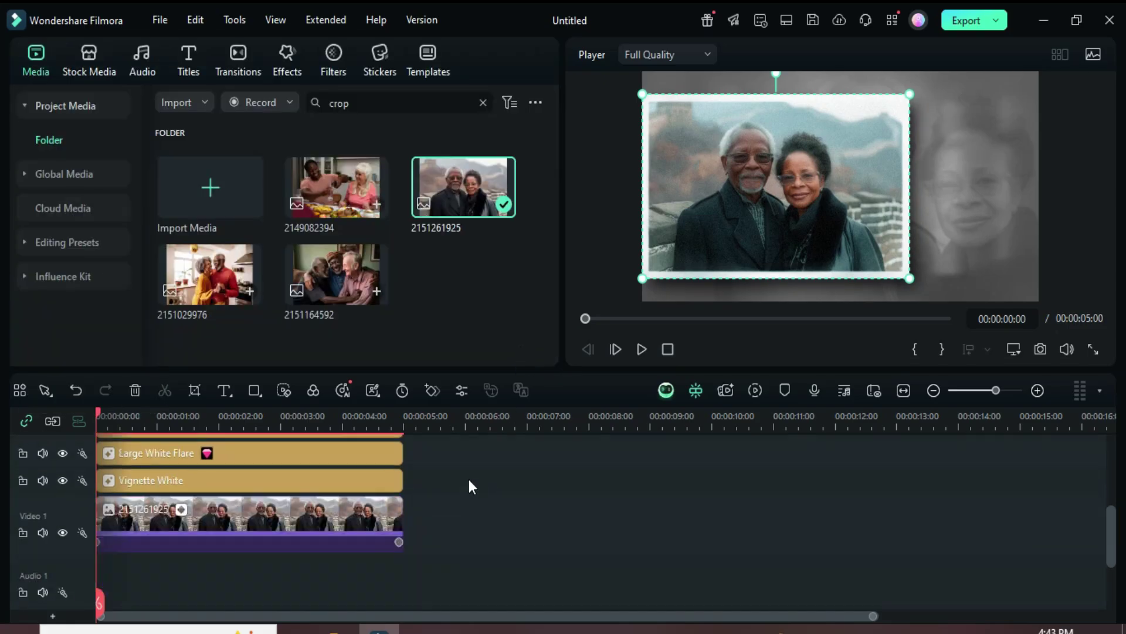
Copy the first slide's photo and overlay clips and paste them at the 5-second mark
left_click_drag(470, 530, 291, 510)
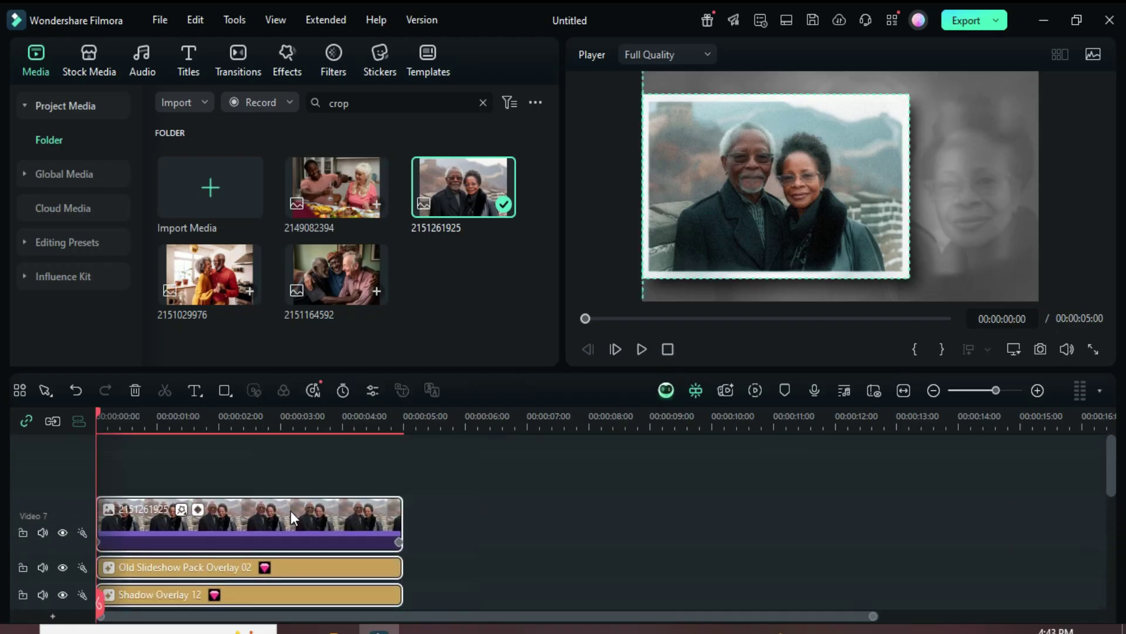
right_click(290, 511)
left_click(340, 44)
left_click_drag(97, 408, 403, 434)
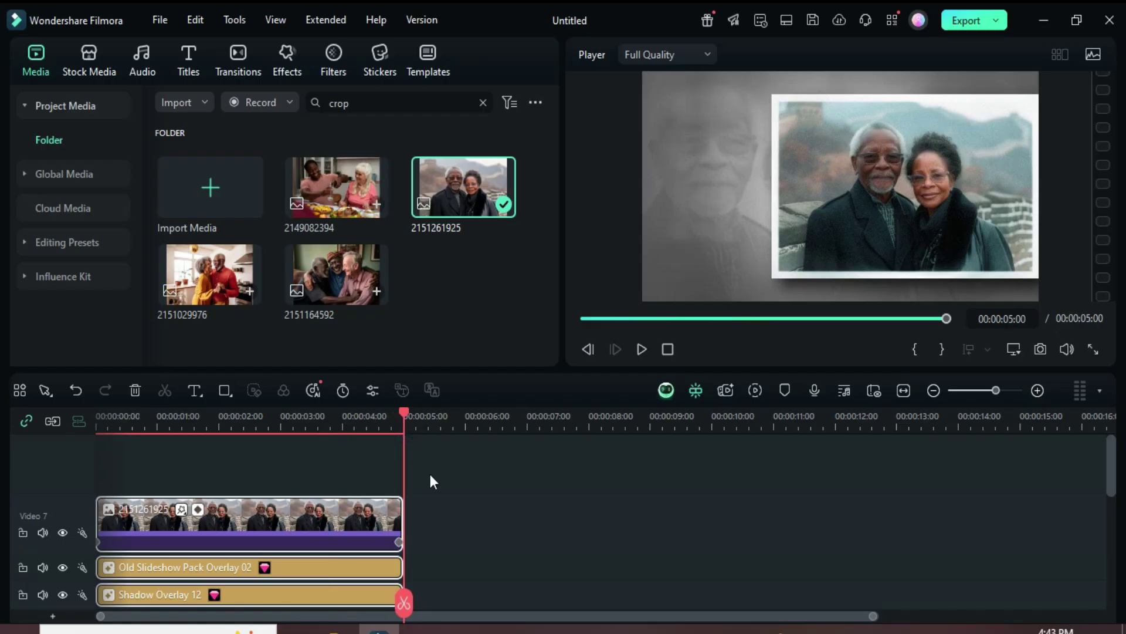
scroll(430, 487, "down", 6)
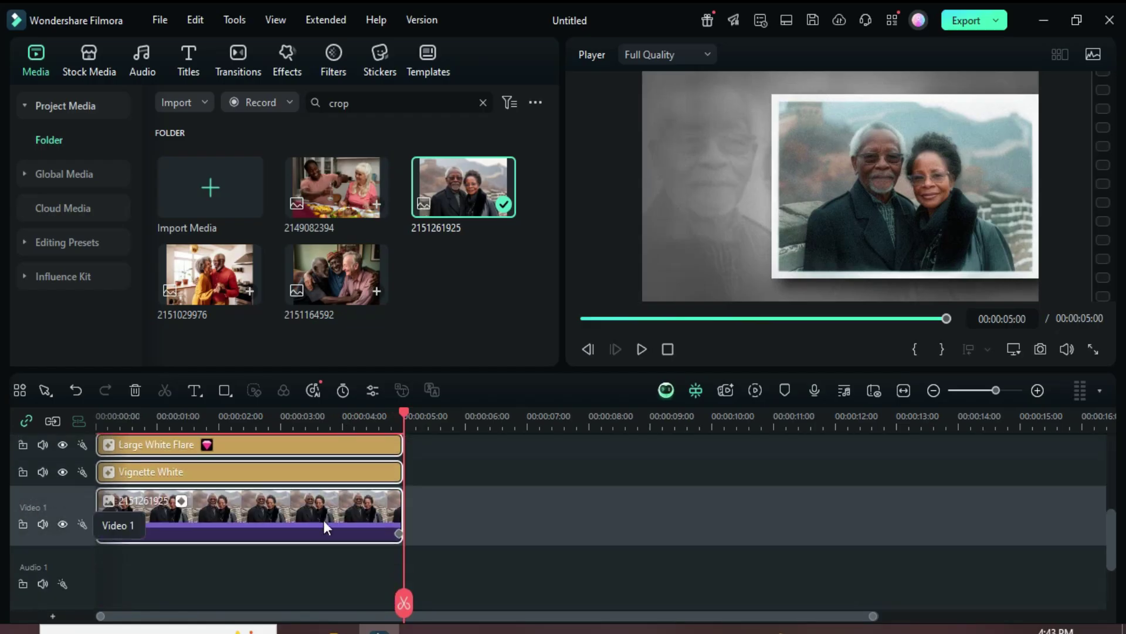
right_click(442, 502)
left_click(481, 60)
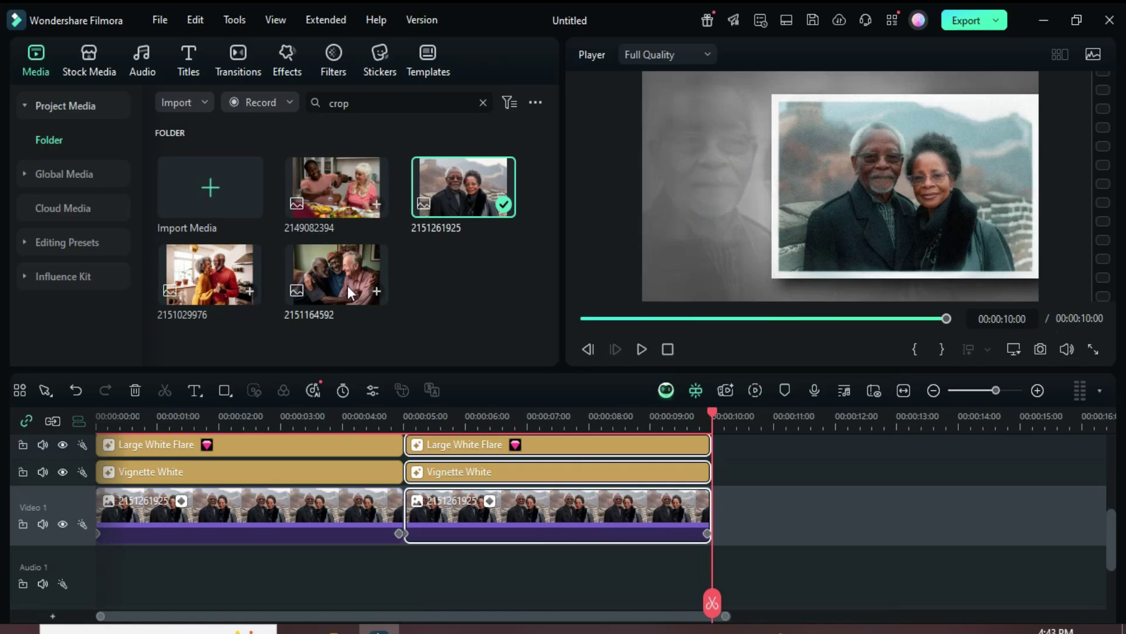
left_click_drag(347, 271, 526, 521)
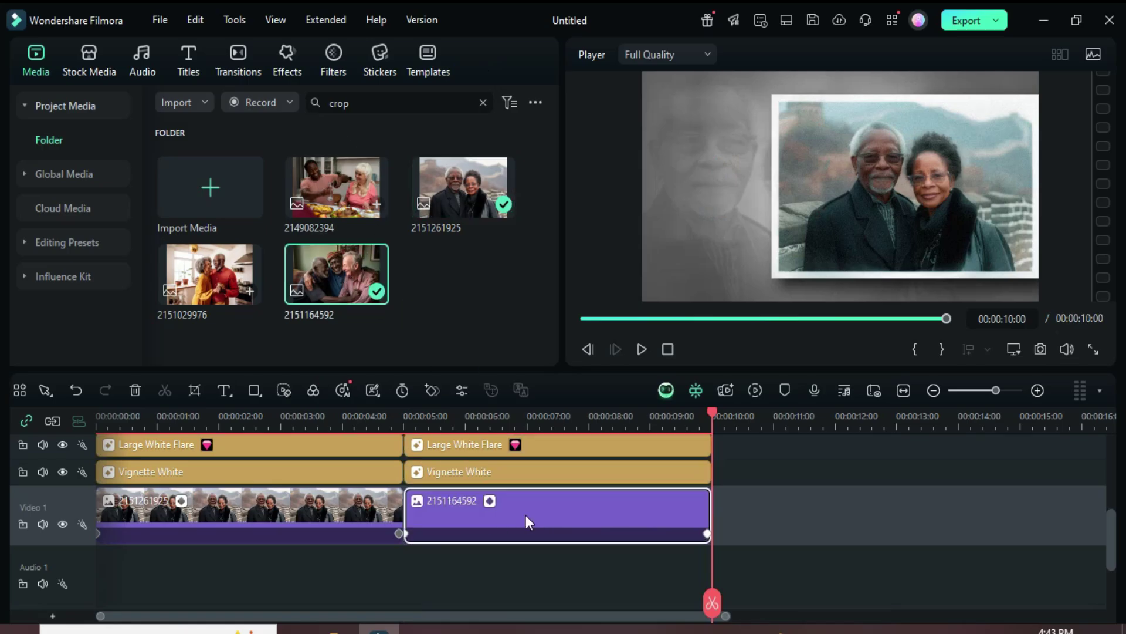
scroll(527, 504, "up", 3)
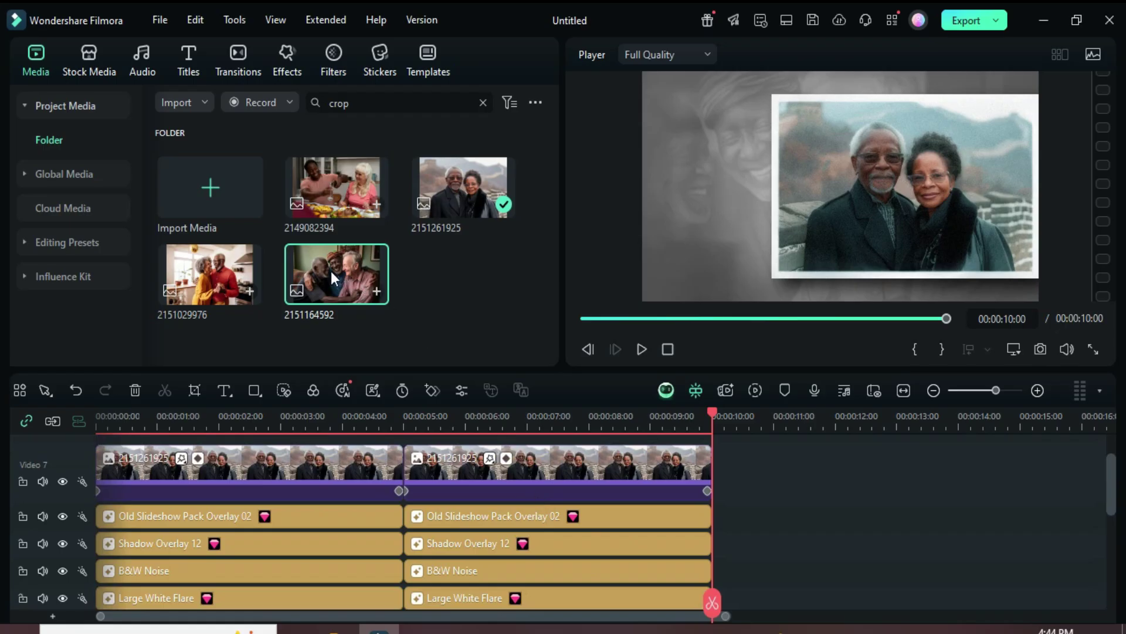
left_click_drag(333, 278, 526, 481)
scroll(562, 480, "down", 1)
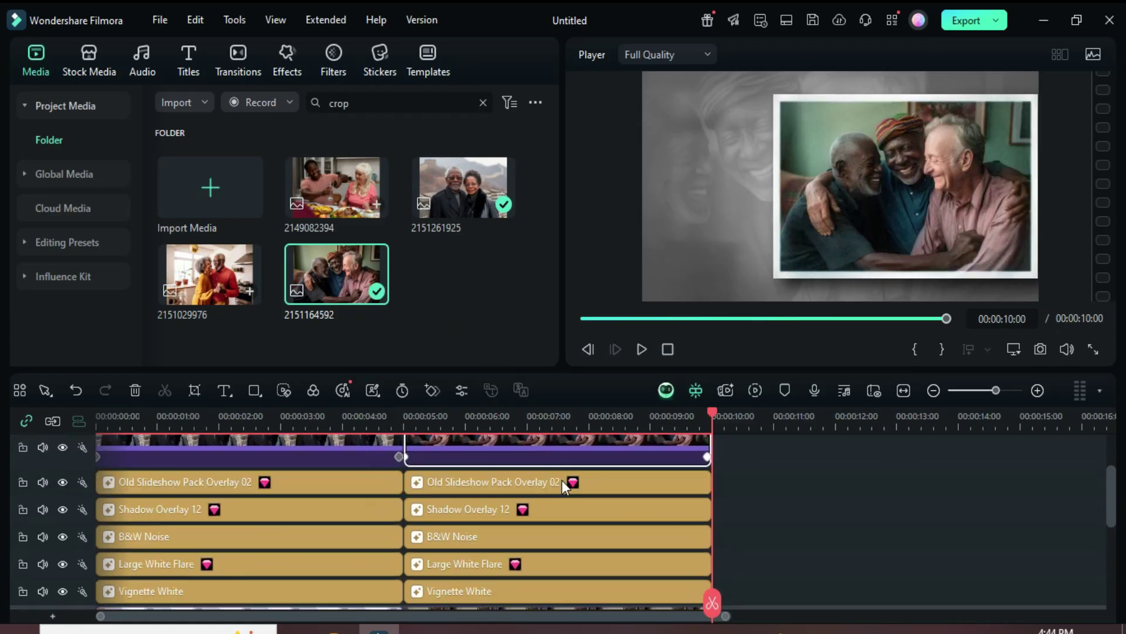
scroll(562, 480, "down", 2)
Set the second background clip's end-keyframe Position X to 383
double_click(494, 513)
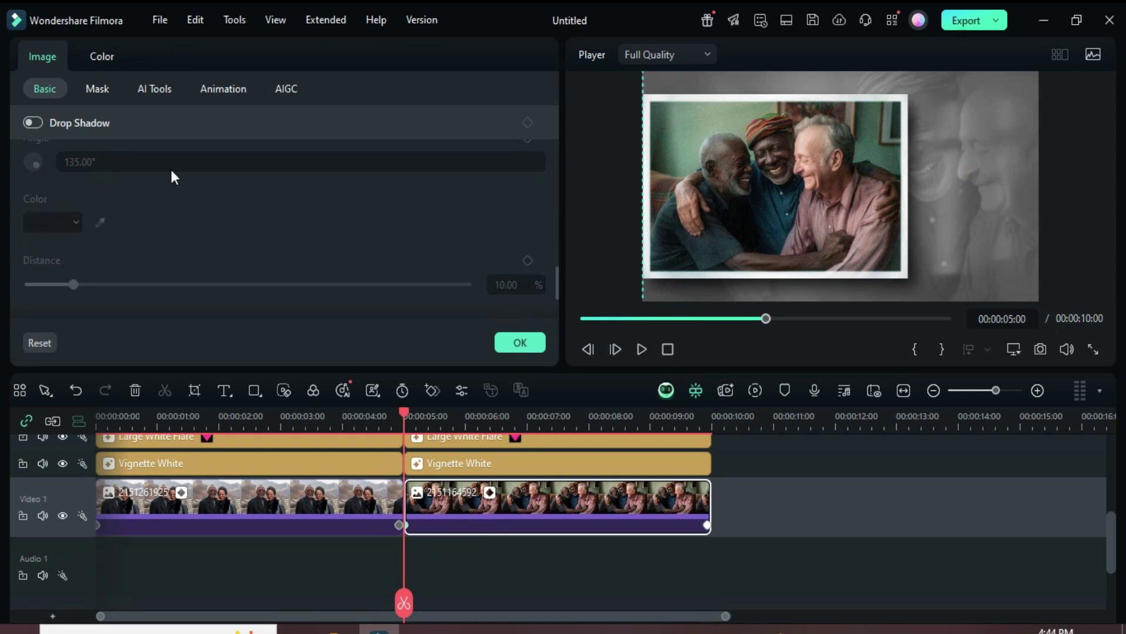
scroll(548, 161, "up", 10)
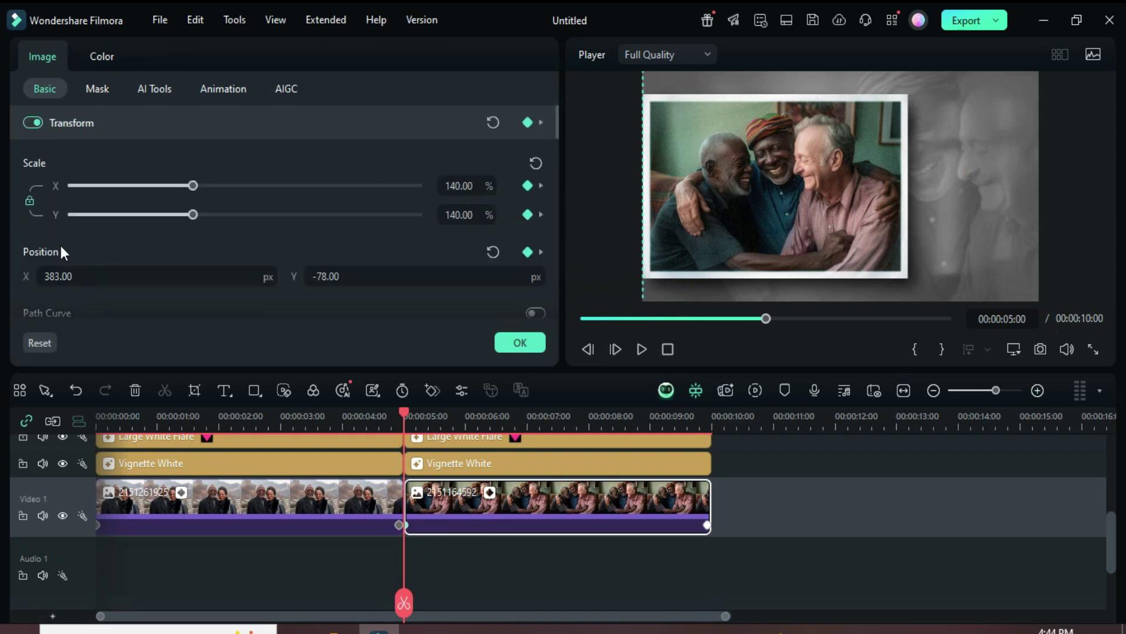
left_click(46, 276)
left_click(708, 526)
left_click(50, 276)
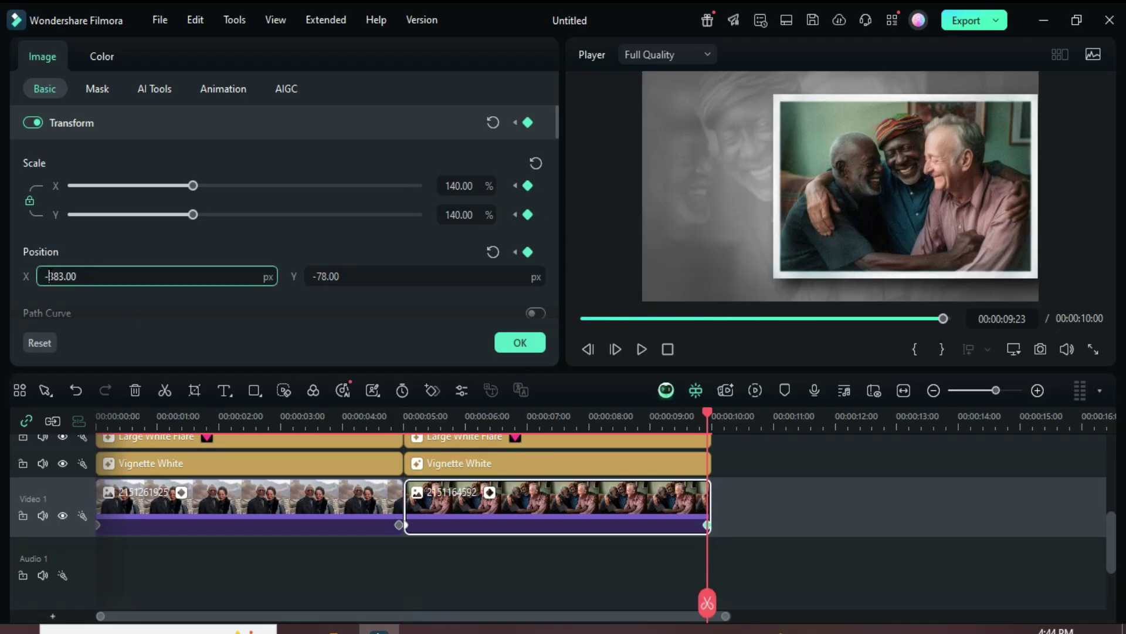
key("Return")
scroll(471, 512, "up", 5)
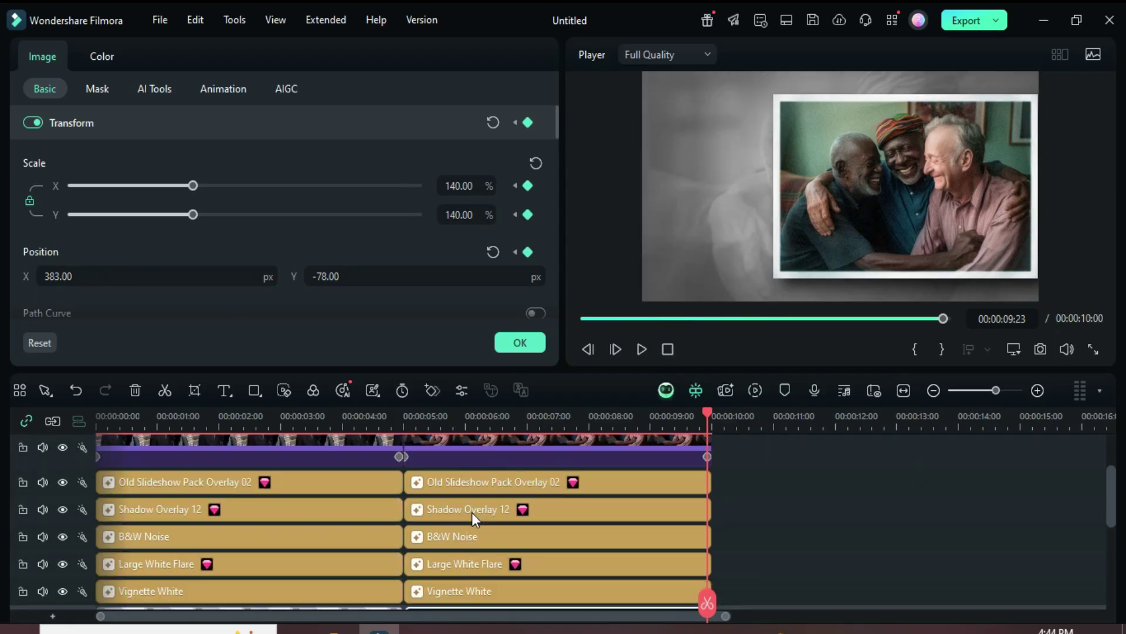
Keyframe the second framed photo's Position X from 315 at start to -315 at end
left_click(445, 485)
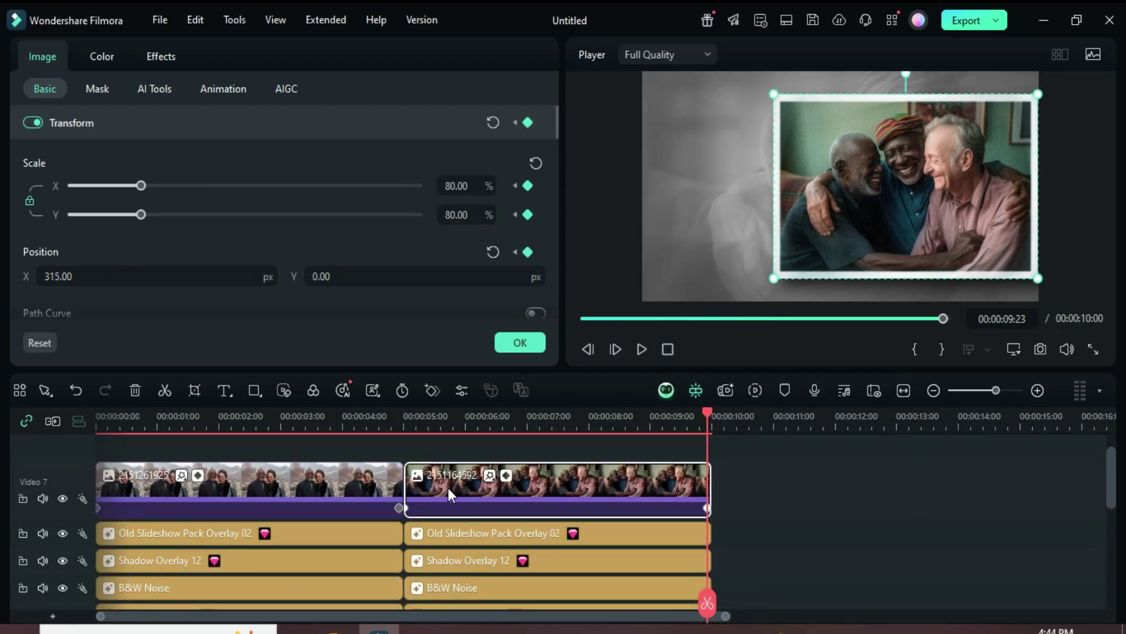
left_click(407, 508)
left_click(83, 274)
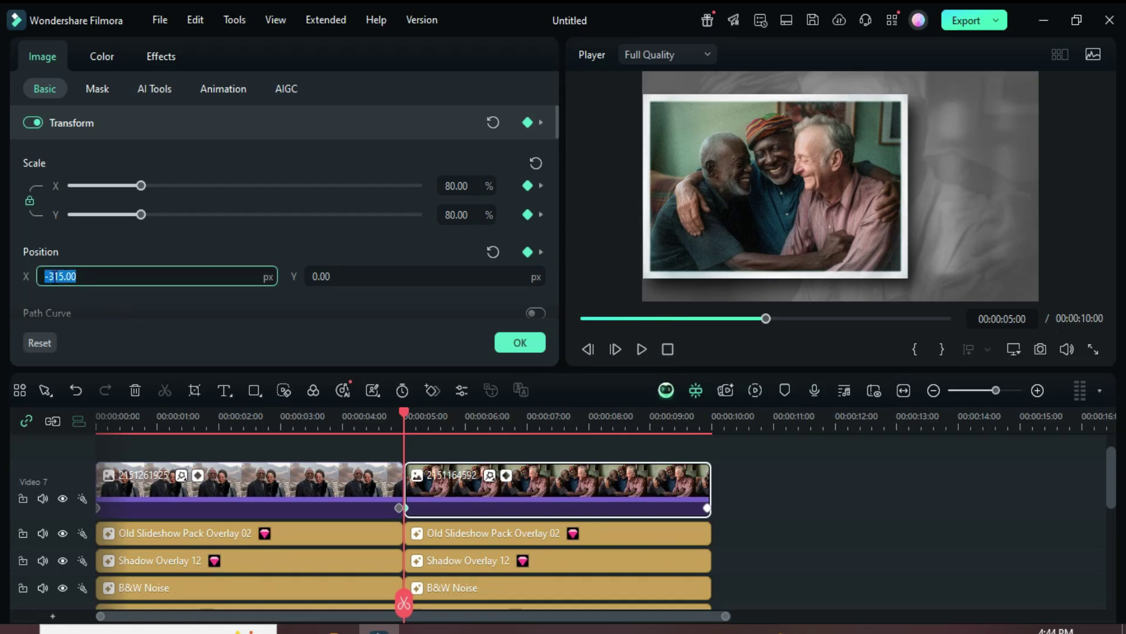
key("Return")
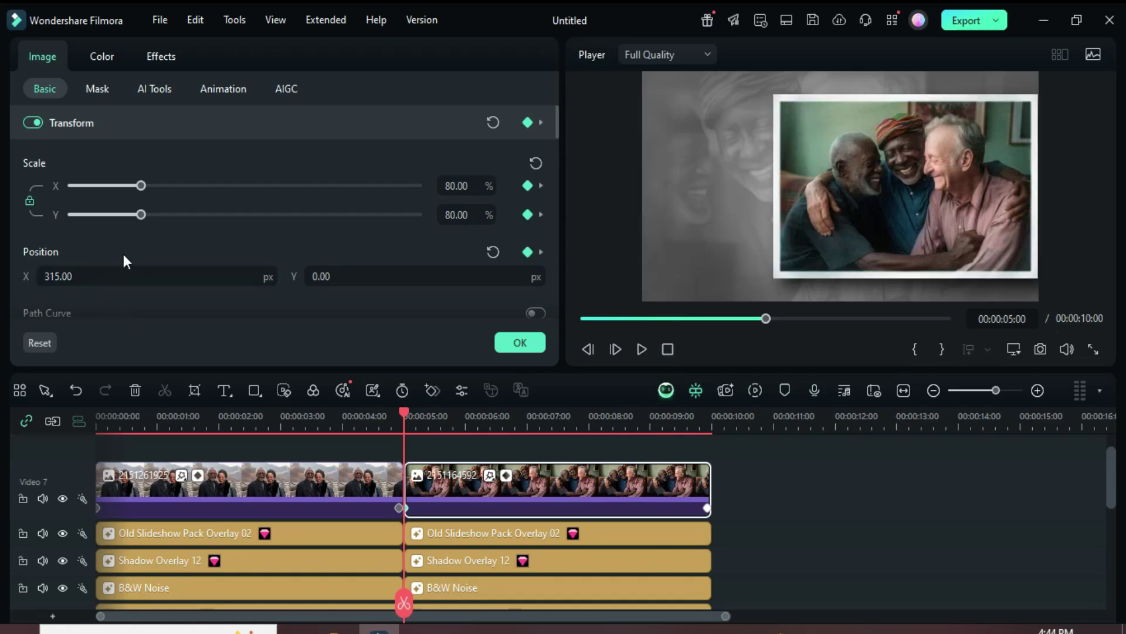
left_click(706, 509)
left_click(46, 276)
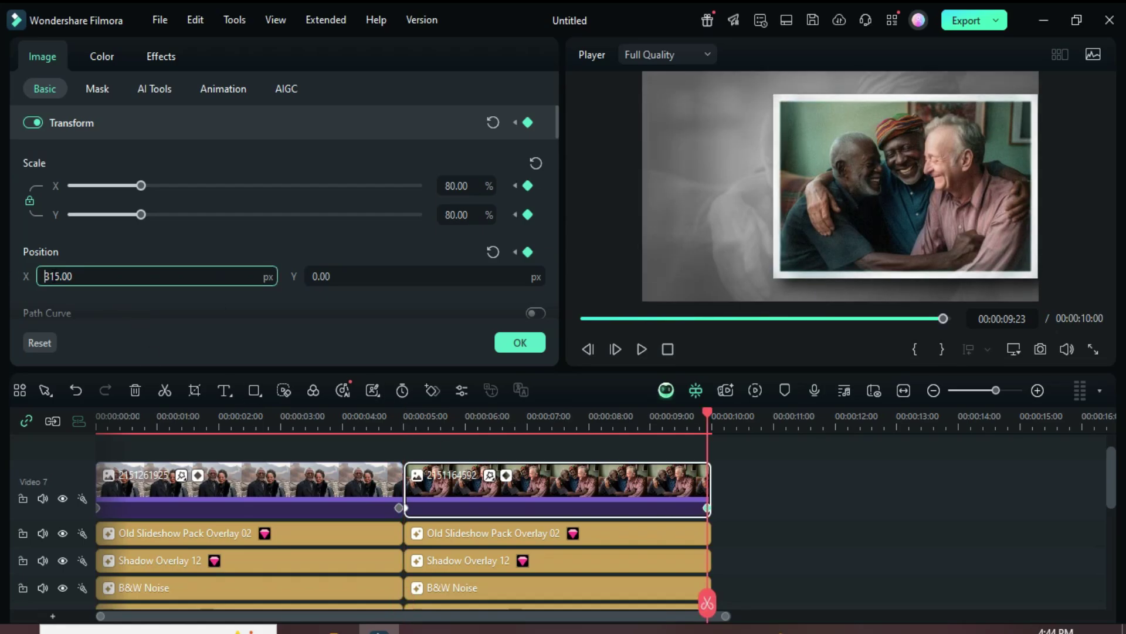
type("-")
key("Return")
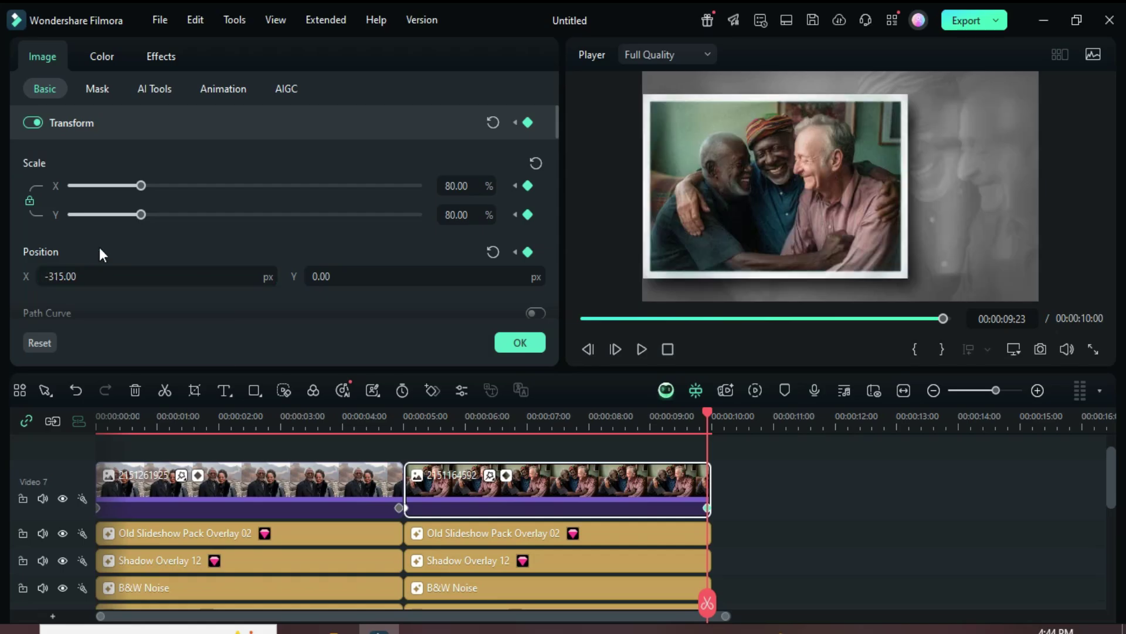
scroll(657, 478, "down", 1)
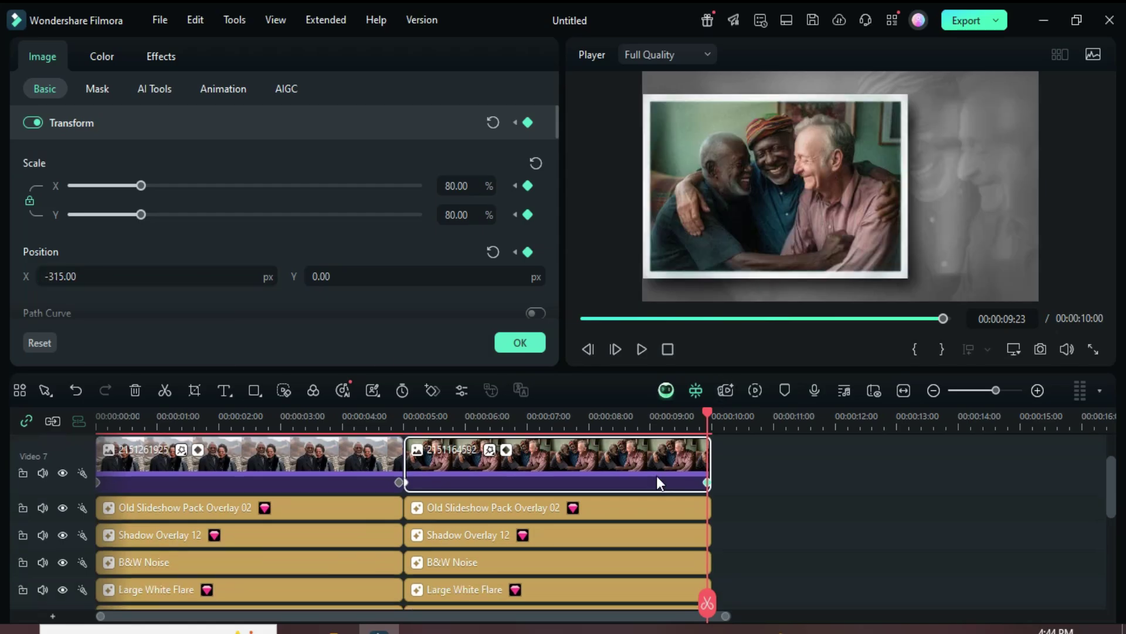
left_click(406, 482)
left_click(707, 482)
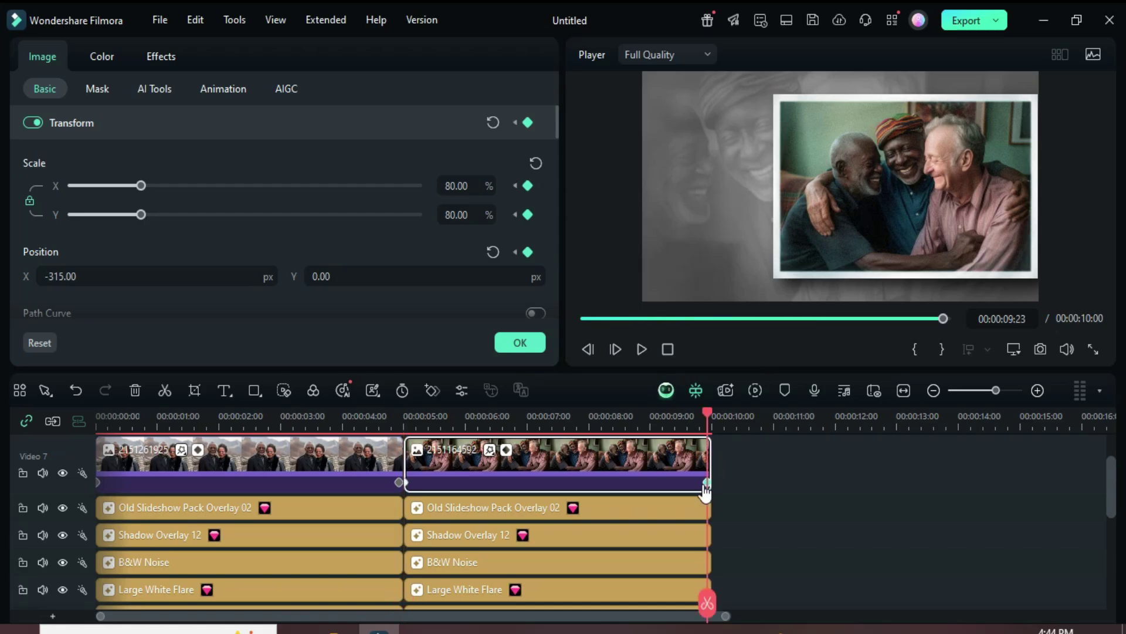
scroll(758, 496, "up", 2)
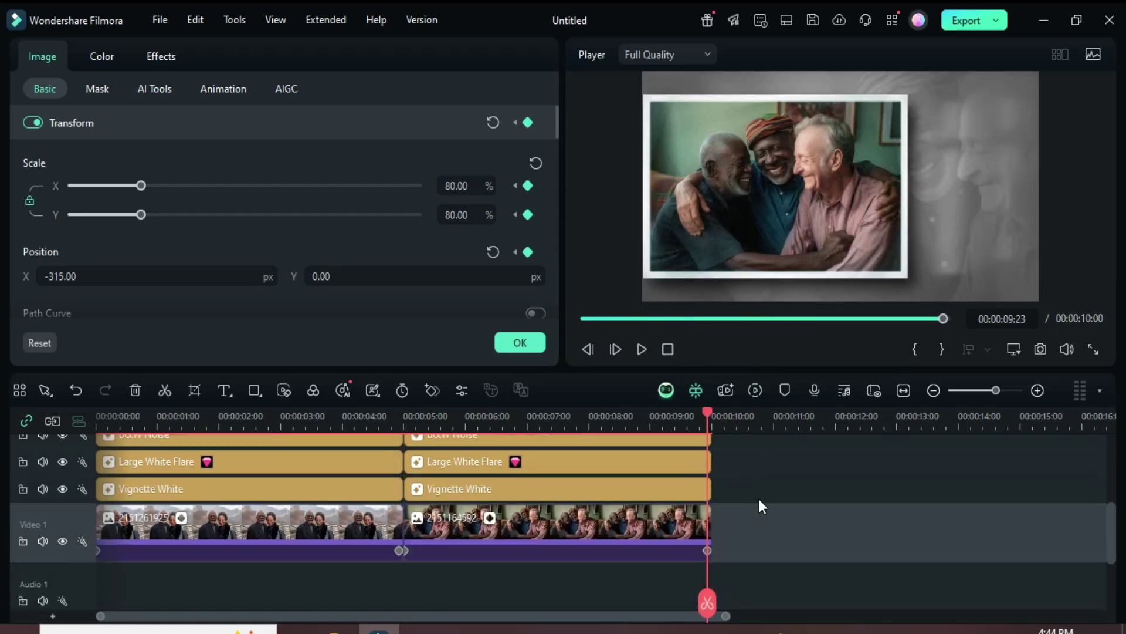
Copy both slides' photo and overlay clips and paste them at the 10-second mark
left_click(724, 534)
scroll(296, 424, "down", 2)
scroll(330, 504, "up", 3)
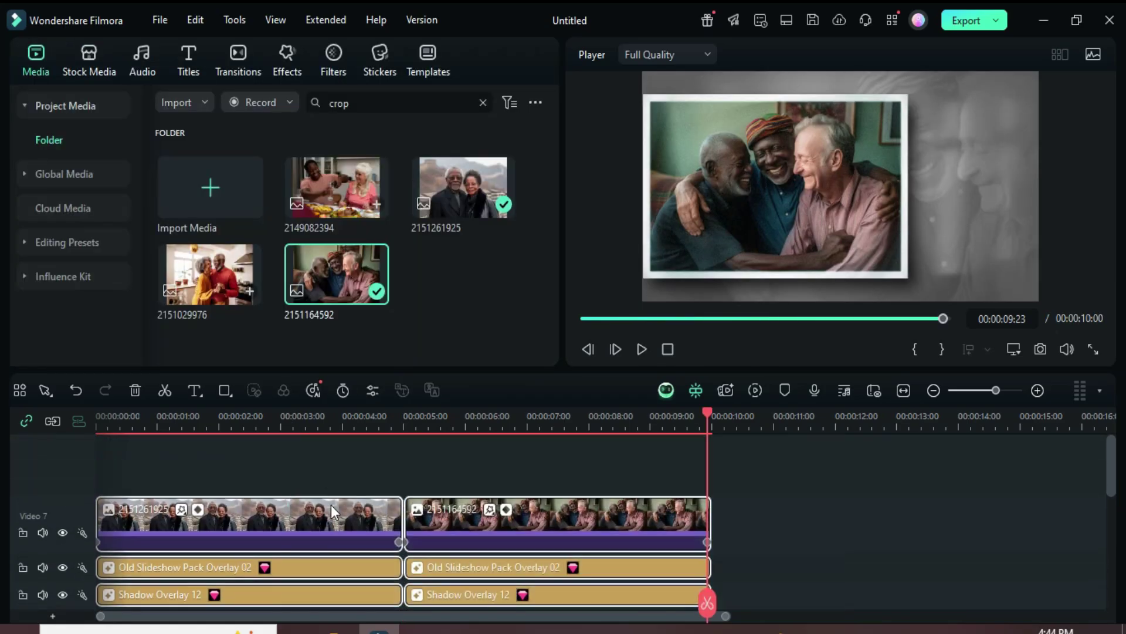
right_click(331, 504)
left_click(367, 41)
scroll(749, 489, "down", 2)
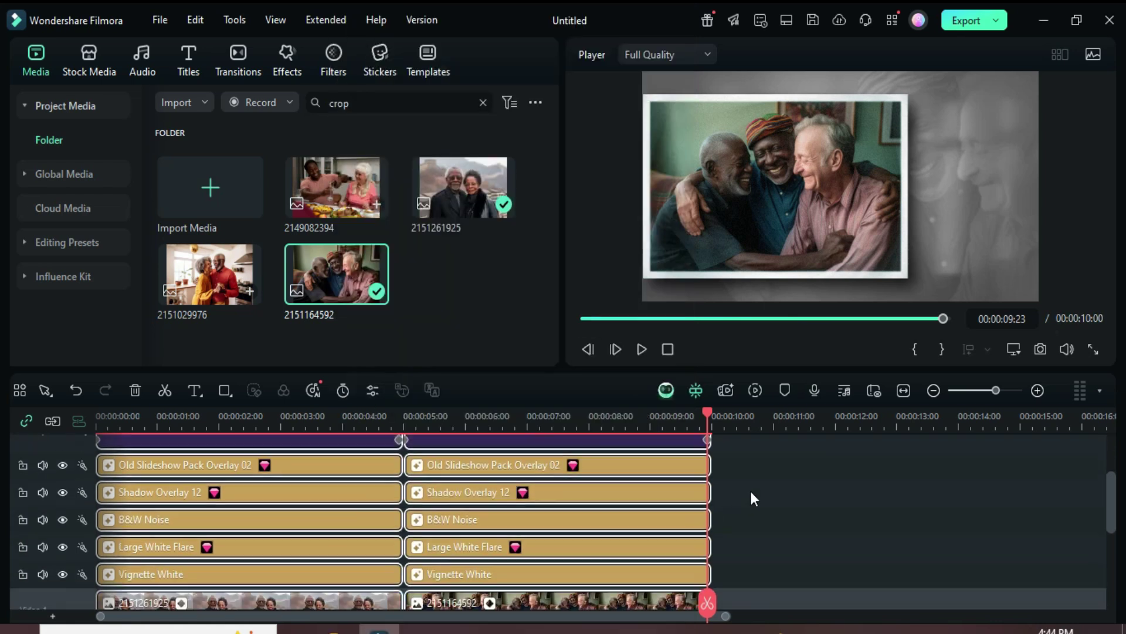
left_click(710, 411)
scroll(733, 484, "down", 2)
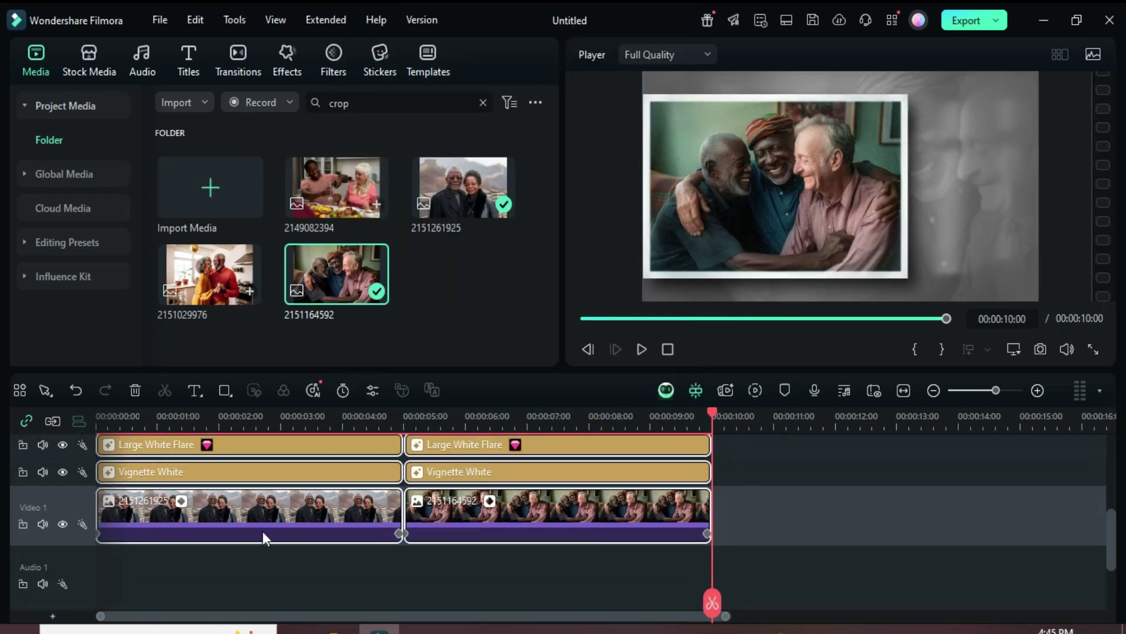
right_click(744, 502)
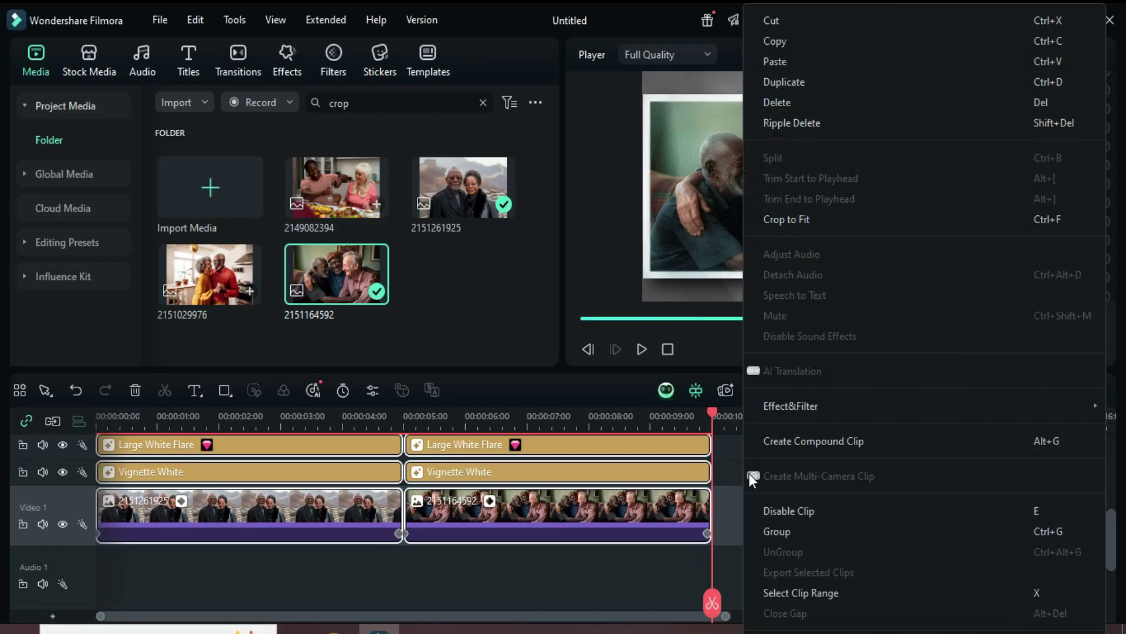
left_click(792, 66)
left_click_drag(827, 408, 621, 409)
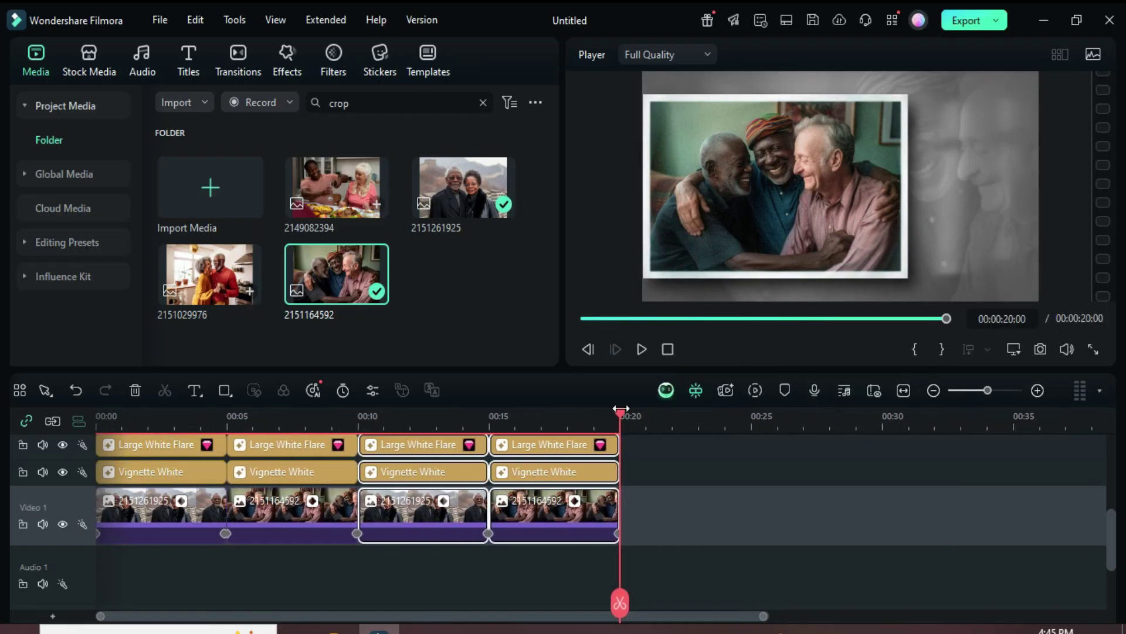
left_click(588, 318)
left_click(417, 522)
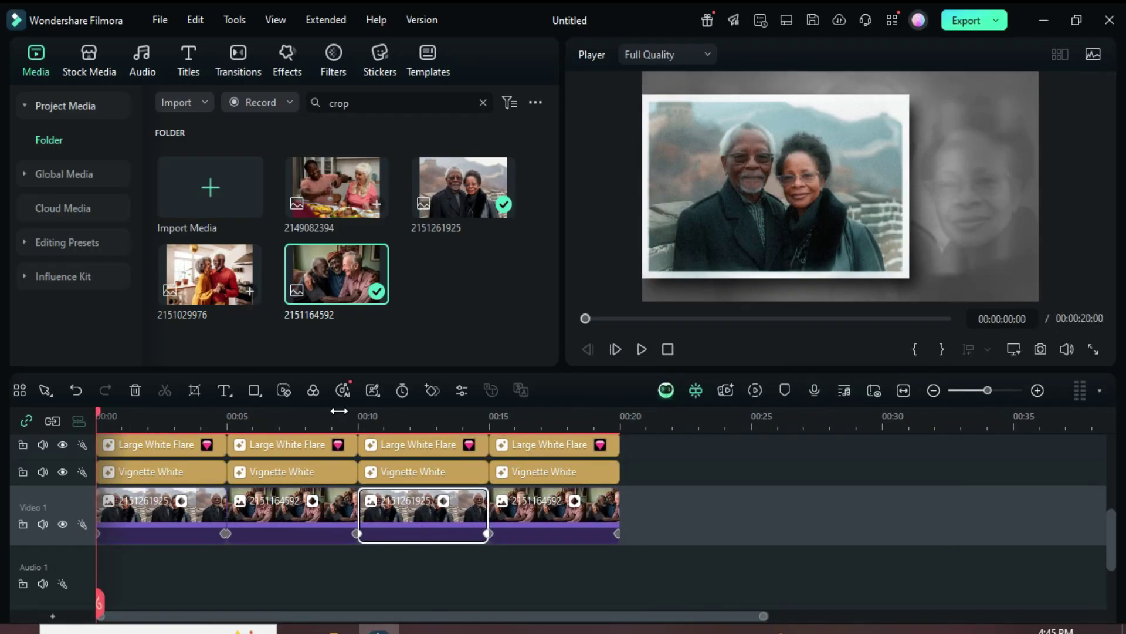
left_click_drag(216, 284, 404, 518)
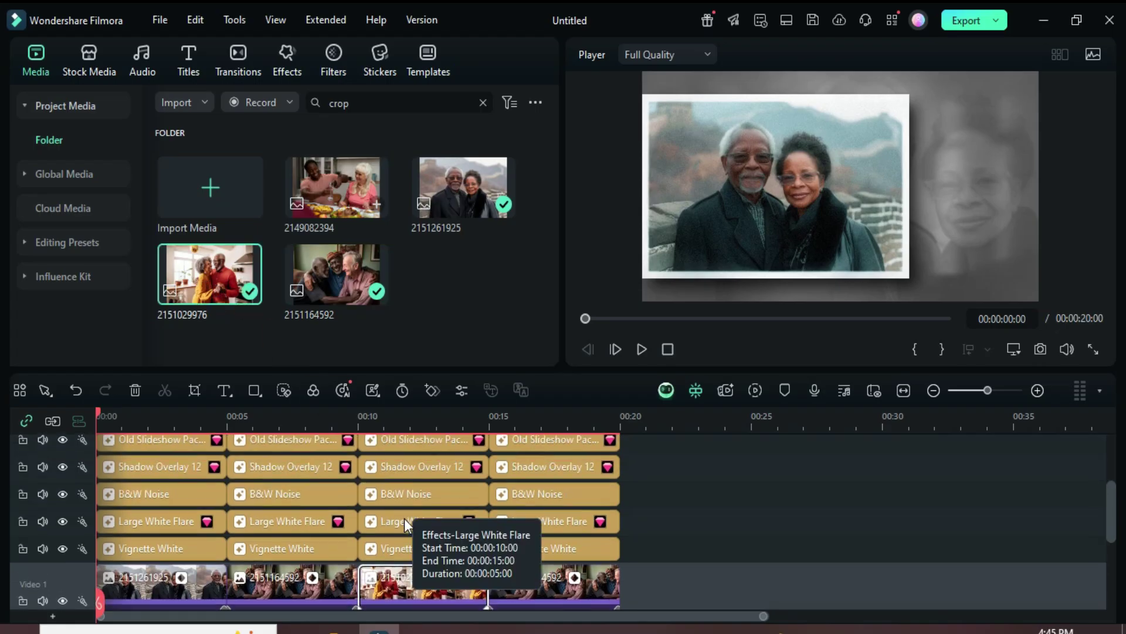
left_click_drag(244, 293, 394, 494)
scroll(551, 520, "down", 5)
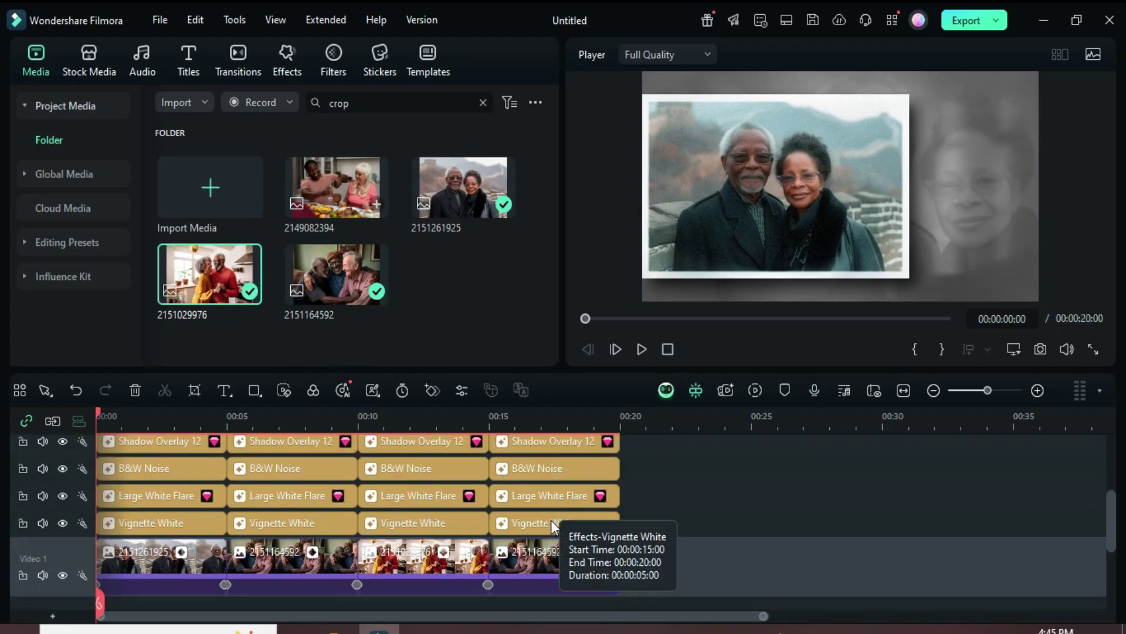
left_click(542, 539)
left_click_drag(339, 195, 586, 541)
left_click_drag(340, 241, 572, 501)
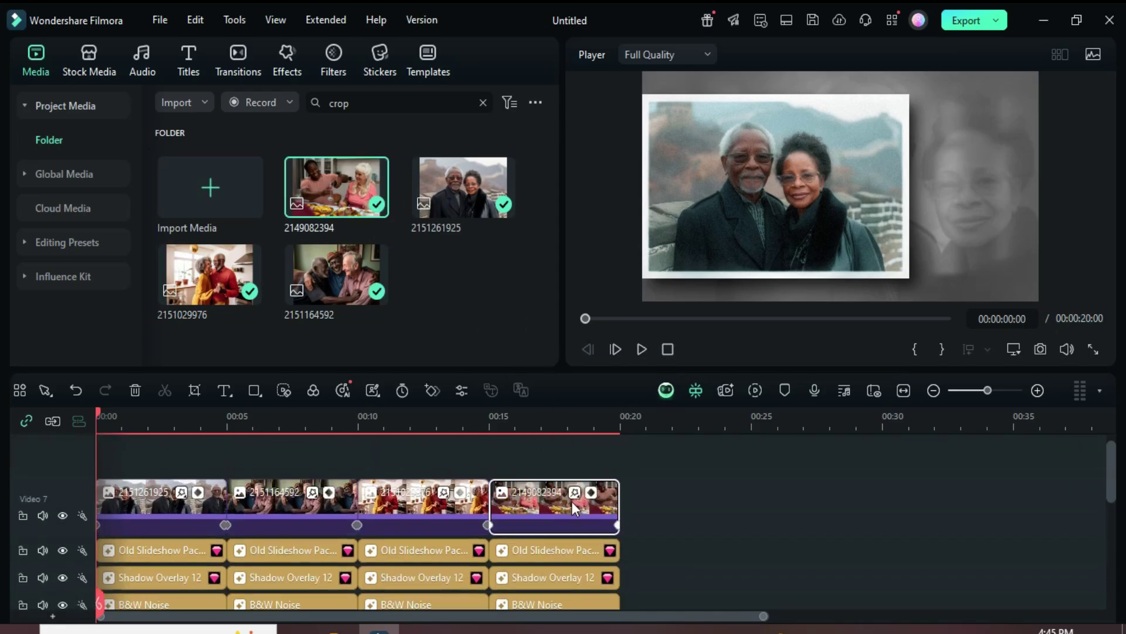
scroll(550, 502, "down", 5)
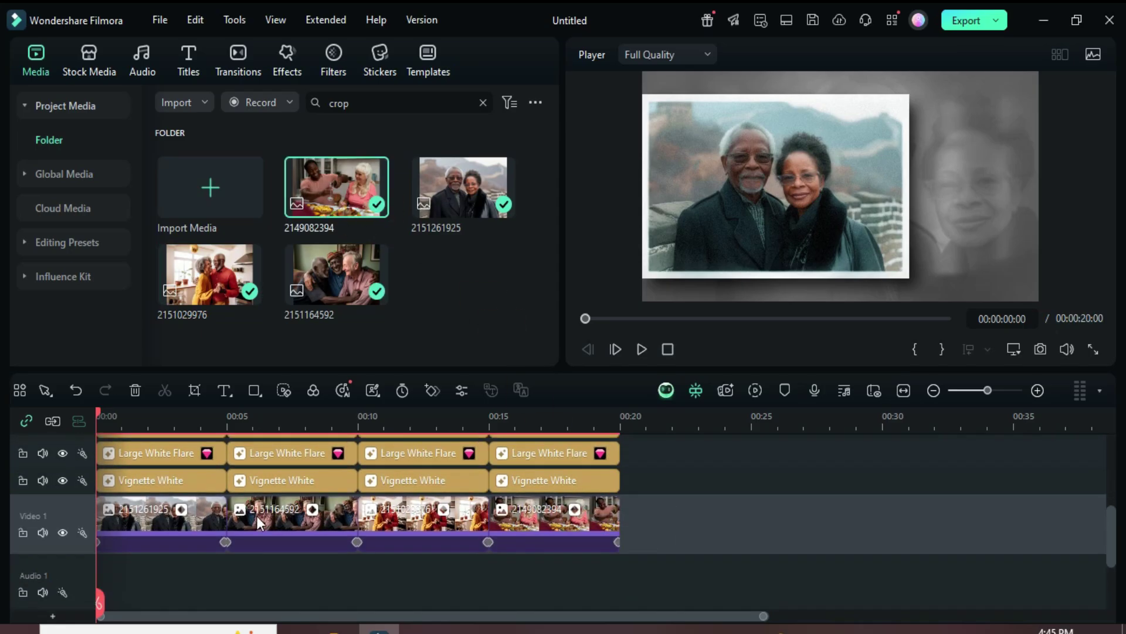
left_click_drag(315, 413, 337, 412)
left_click_drag(229, 575, 178, 416)
Merge the first and second photo stacks into Compound Clips 1 and 2
right_click(225, 509)
left_click(262, 441)
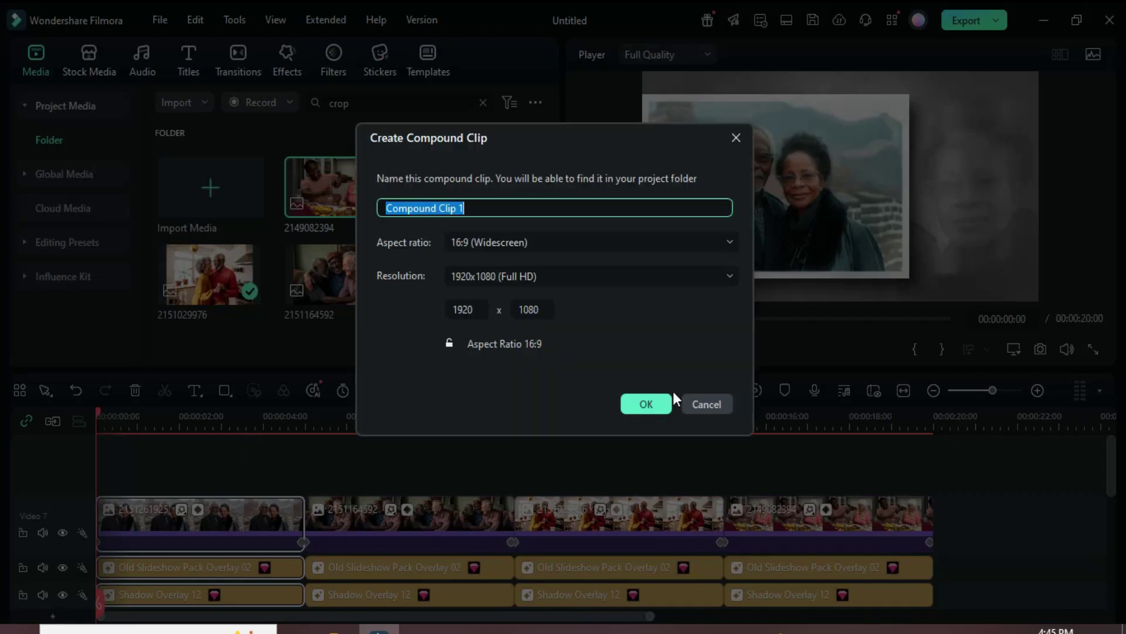
left_click(646, 402)
scroll(458, 528, "down", 3)
left_click_drag(511, 580, 402, 413)
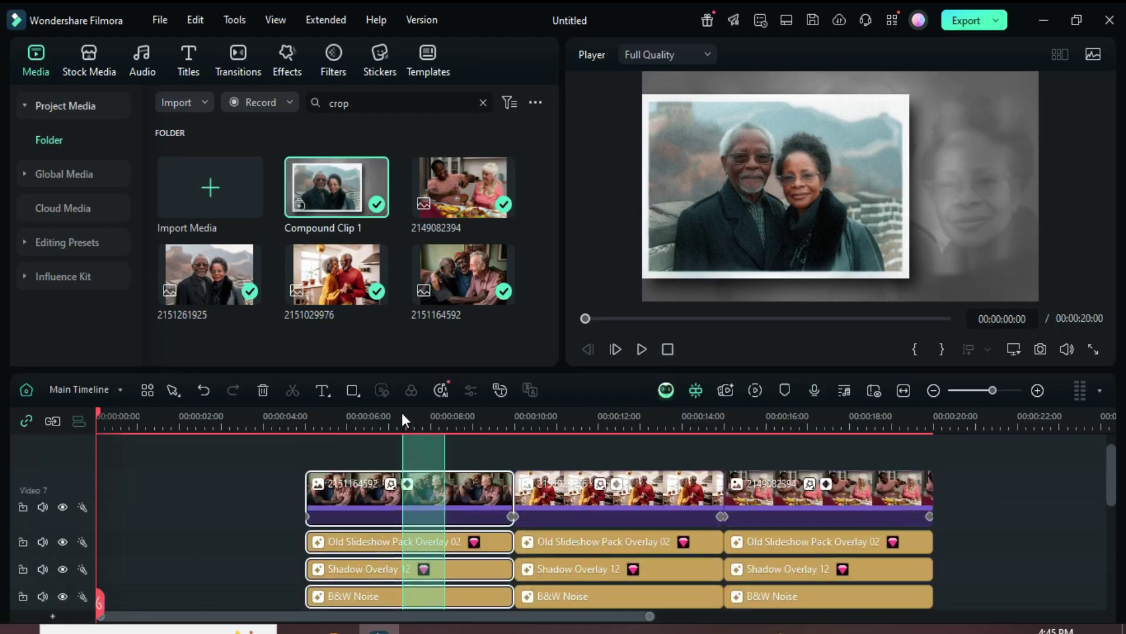
right_click(429, 481)
left_click(461, 450)
left_click(645, 402)
Merge the third and fourth photo stacks into Compound Clips 3 and 4
scroll(619, 515, "down", 3)
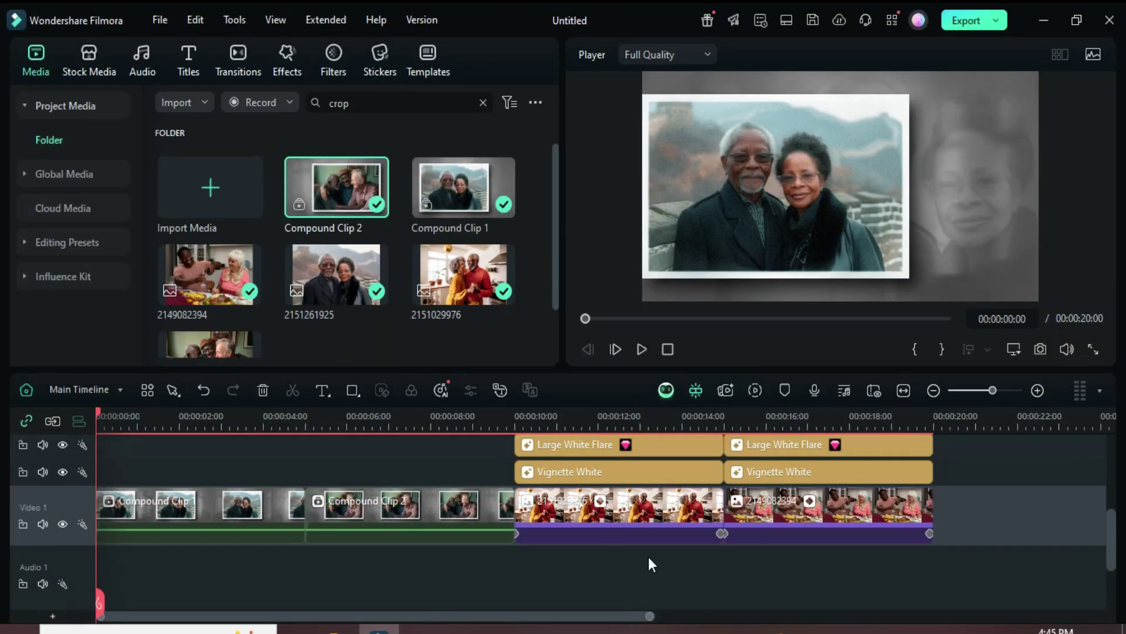
left_click_drag(657, 581, 612, 394)
right_click(633, 522)
left_click(669, 448)
left_click(646, 404)
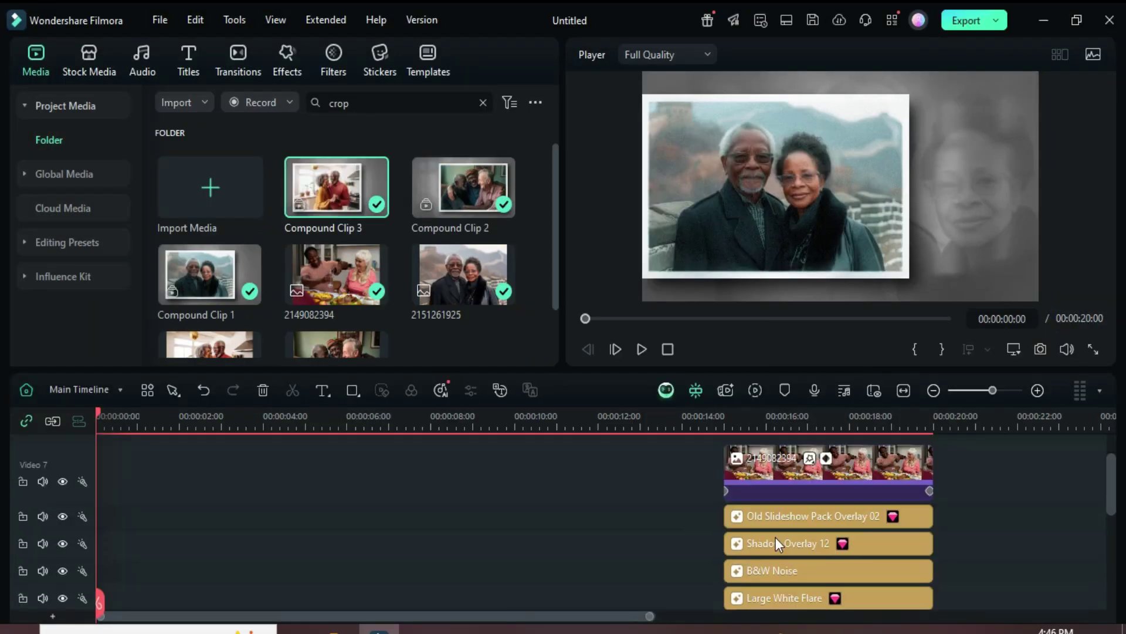
scroll(776, 537, "down", 3)
scroll(858, 576, "up", 3)
right_click(823, 520)
left_click(819, 445)
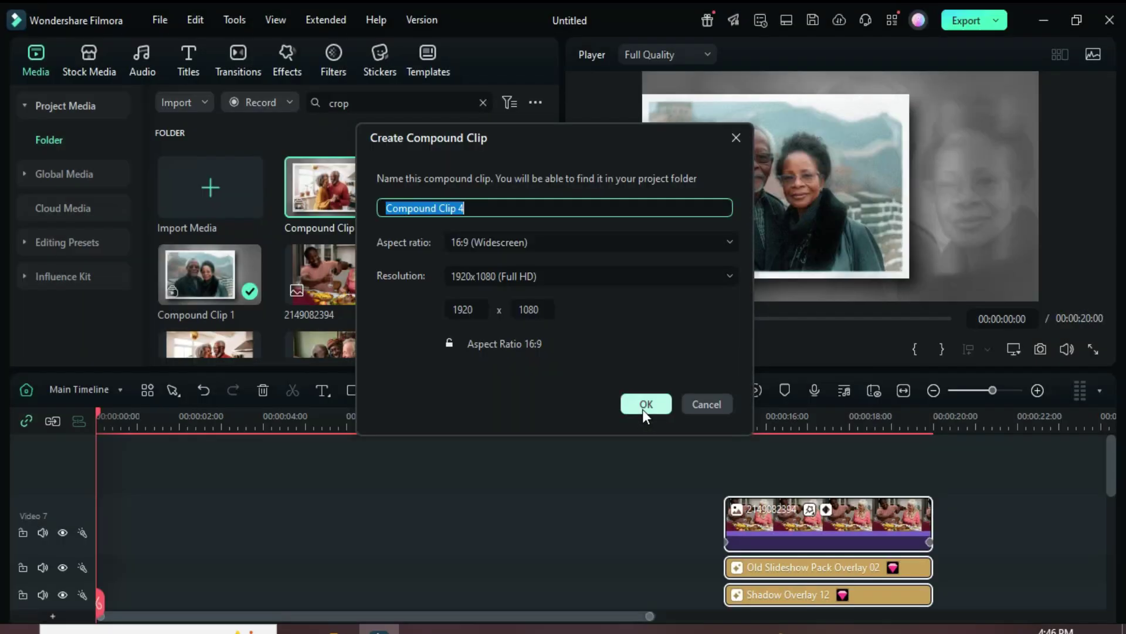
left_click(644, 408)
Delete the empty tracks, fit the timeline, and select Compound Clips 1, 3 and 4
right_click(59, 459)
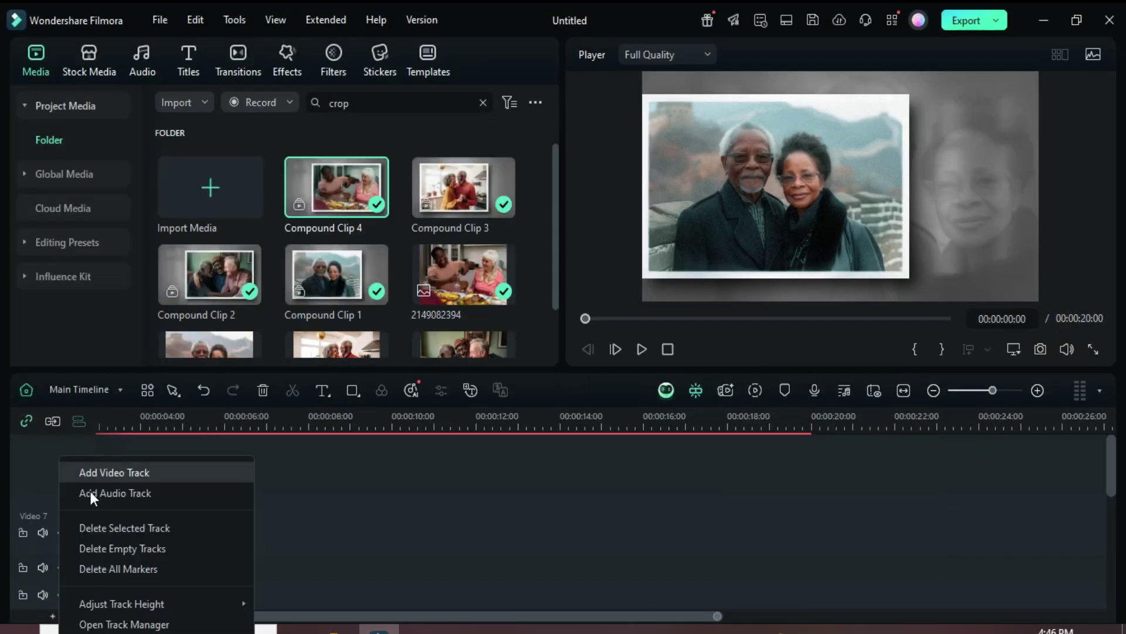
left_click(127, 546)
left_click(900, 396)
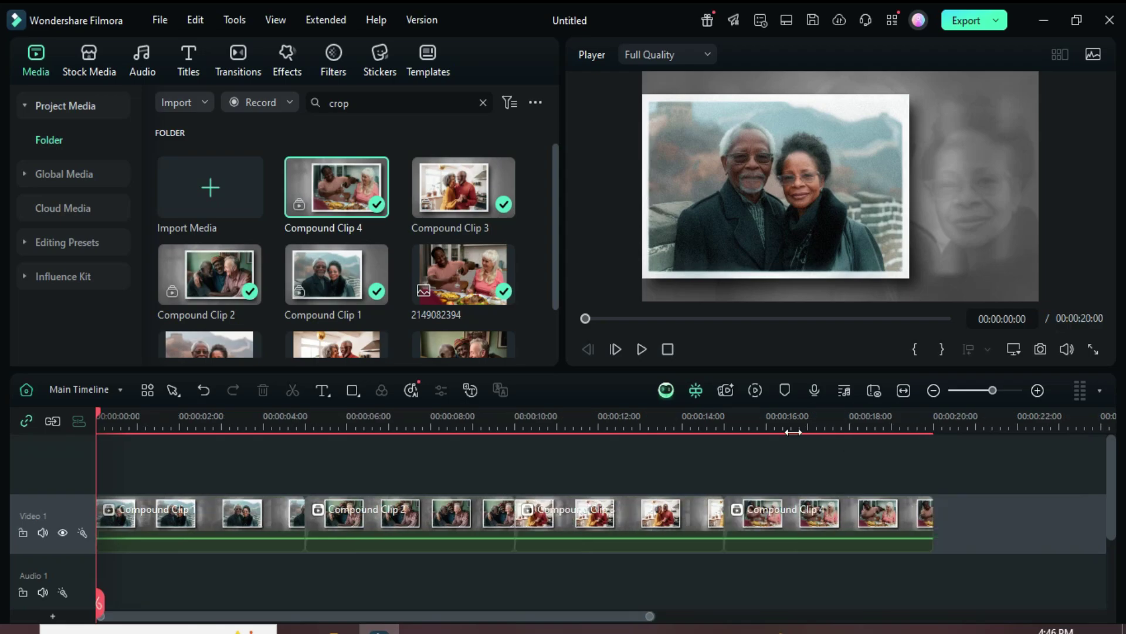
left_click(189, 540)
left_click(445, 528)
left_click(554, 525)
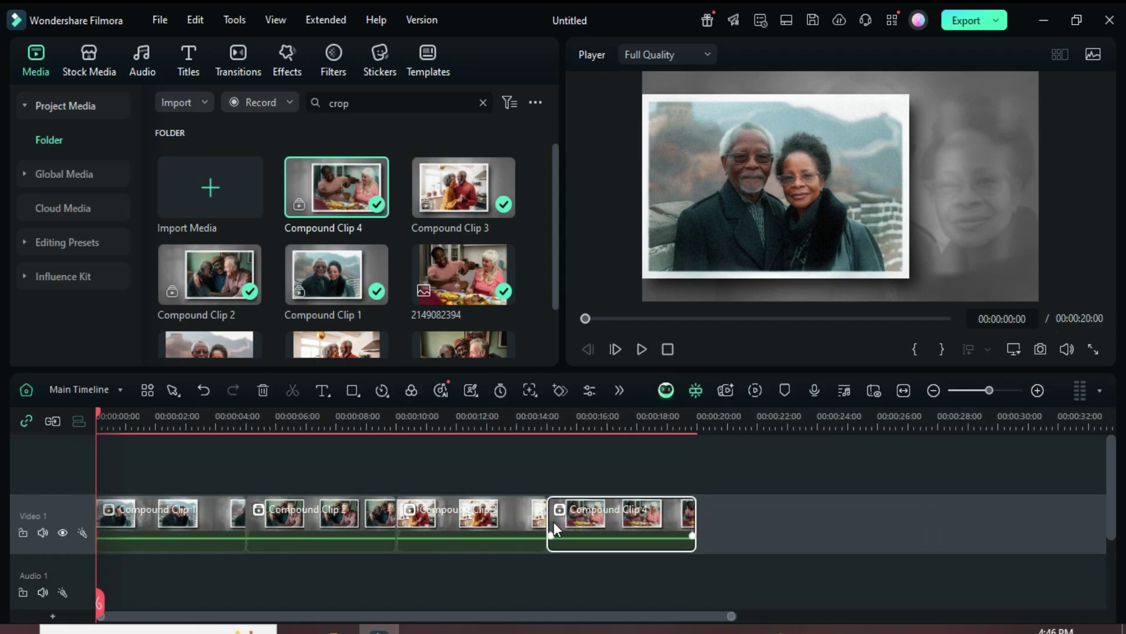
Drop Explosion Flash transitions at all three joins between Compound Clips 1–4
left_click(236, 66)
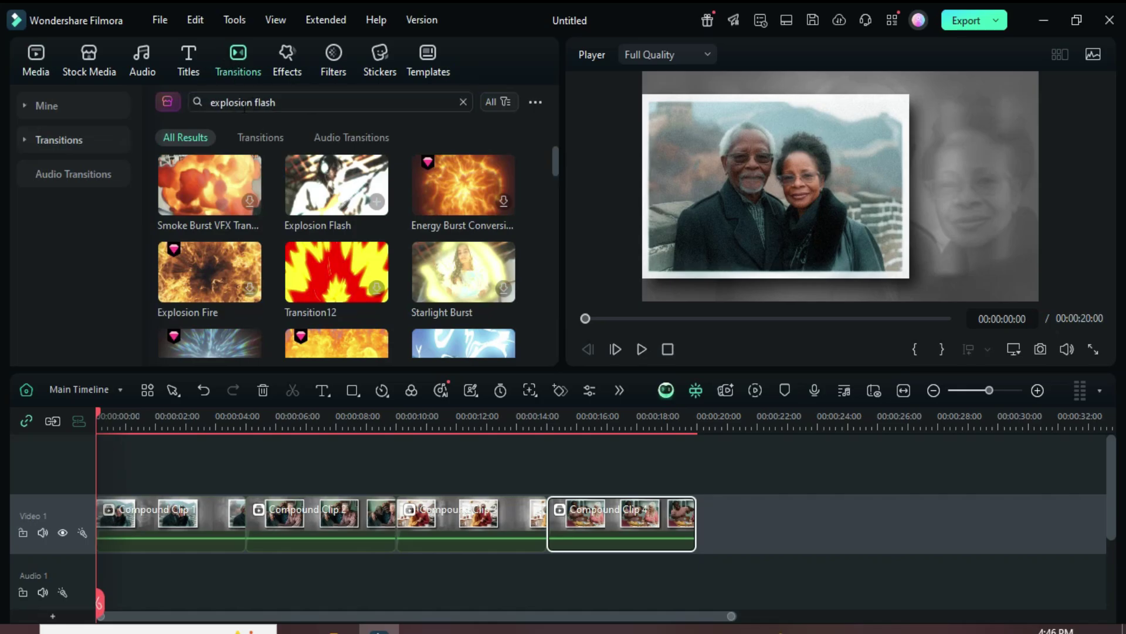
mouse_move(330, 211)
left_click_drag(330, 212, 397, 523)
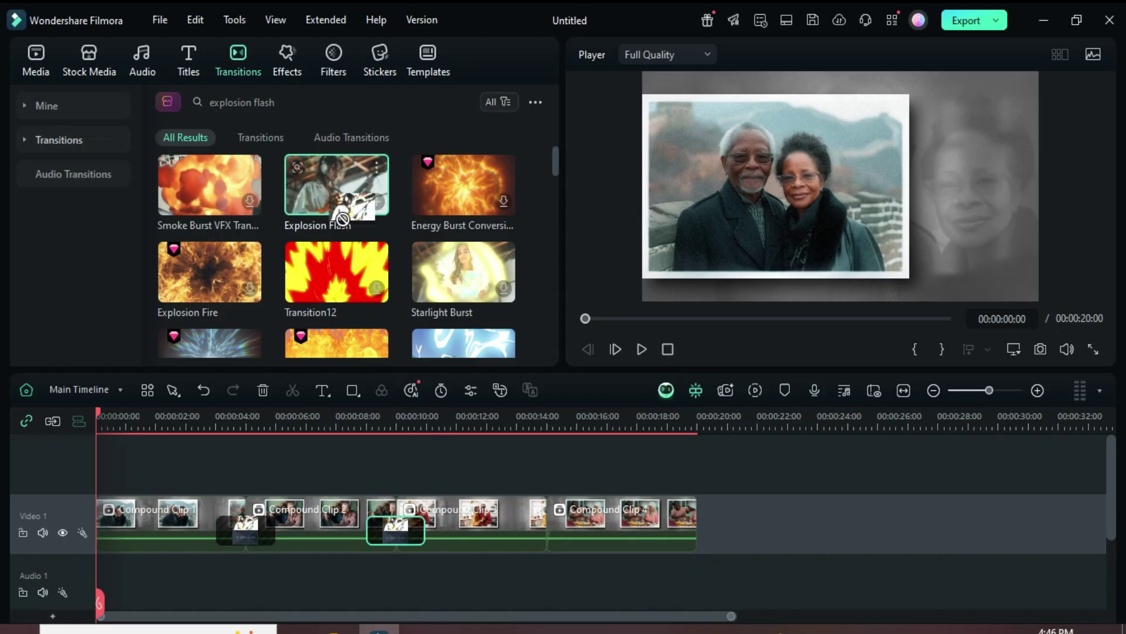
left_click_drag(338, 187, 547, 534)
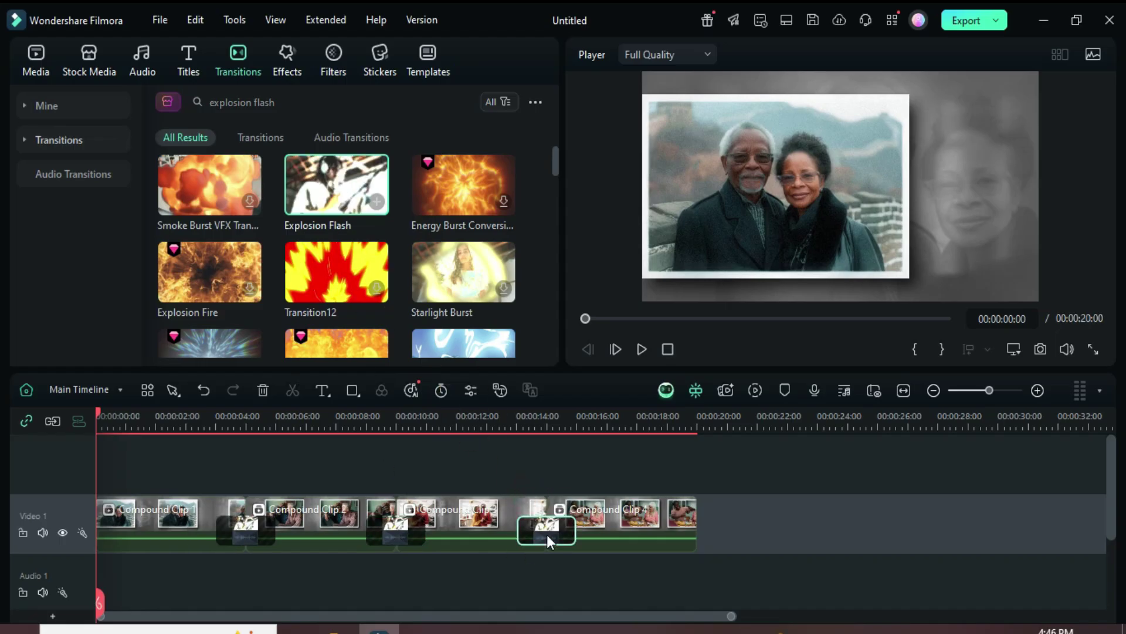
left_click(249, 532)
Set the transition duration to 3 seconds and apply it to all transitions
left_click(70, 115)
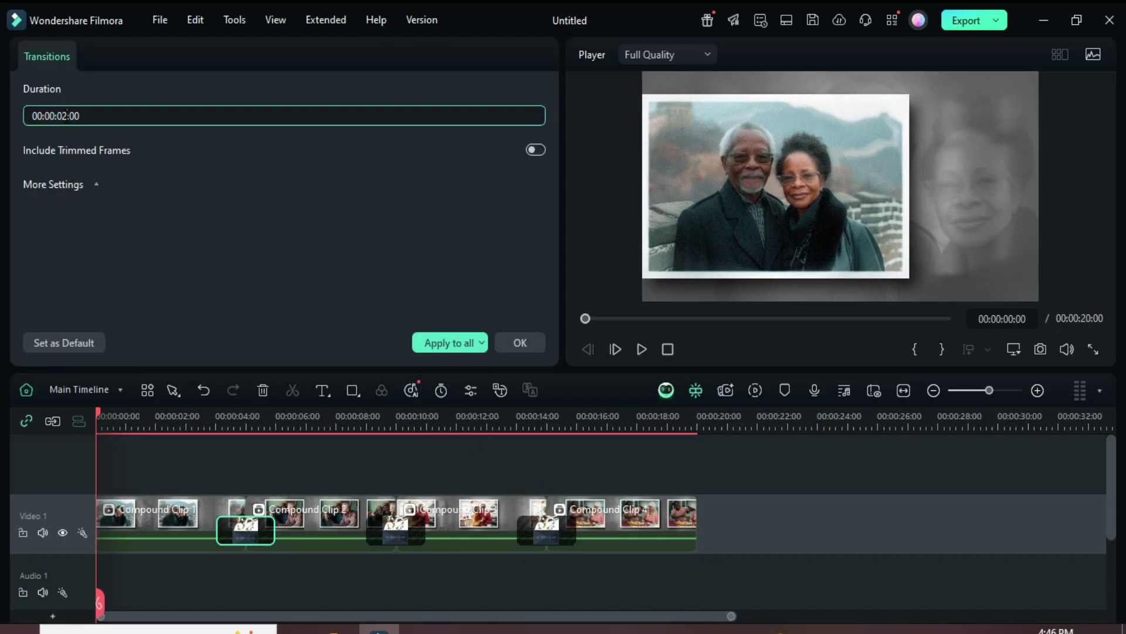
type("3")
key("Return")
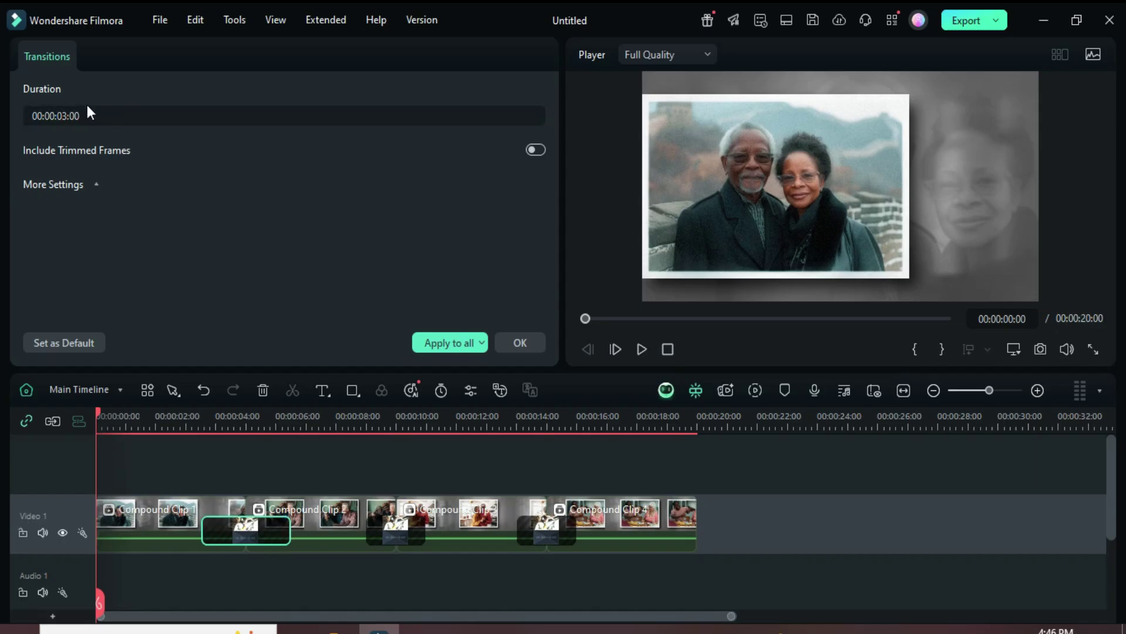
left_click(445, 343)
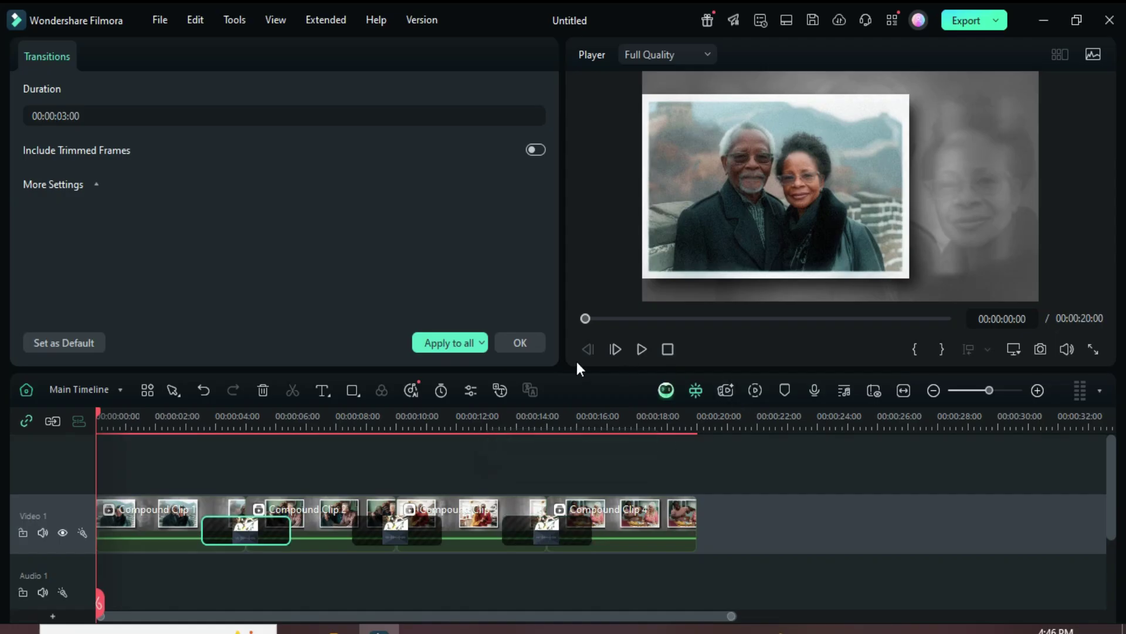
left_click(531, 345)
Render the timeline preview and play back the slideshow
left_click(31, 54)
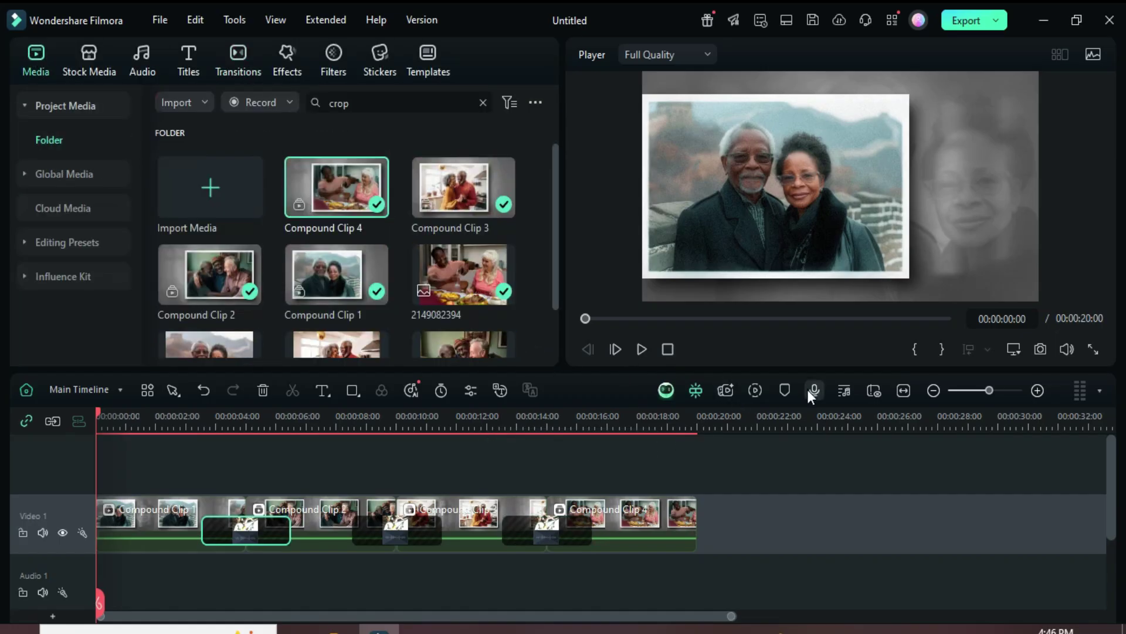
left_click(755, 390)
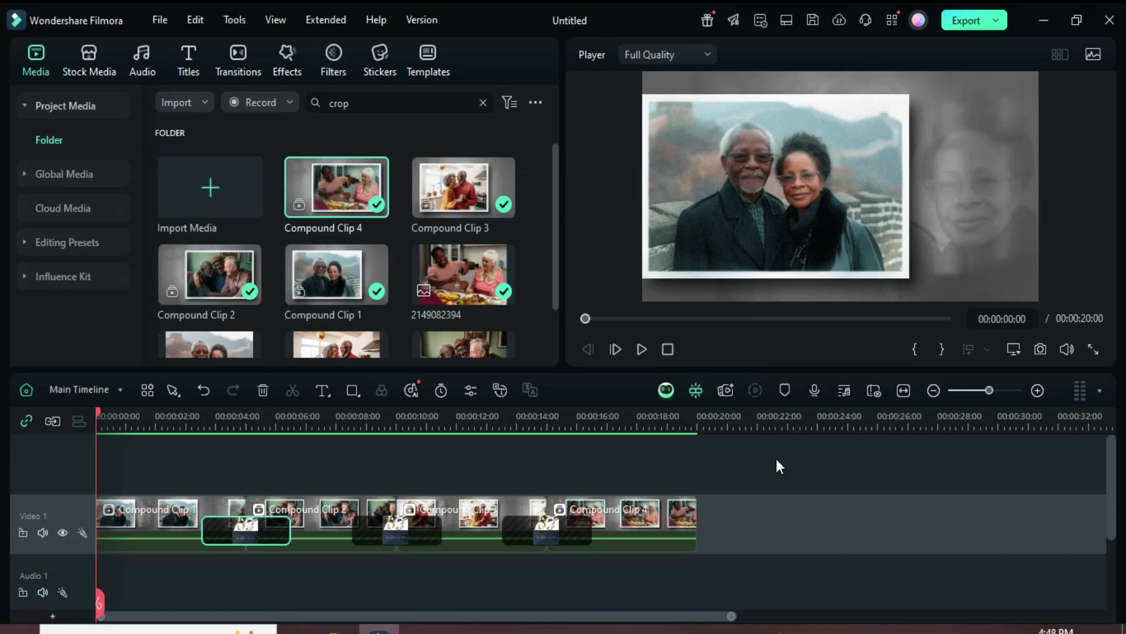
left_click(643, 350)
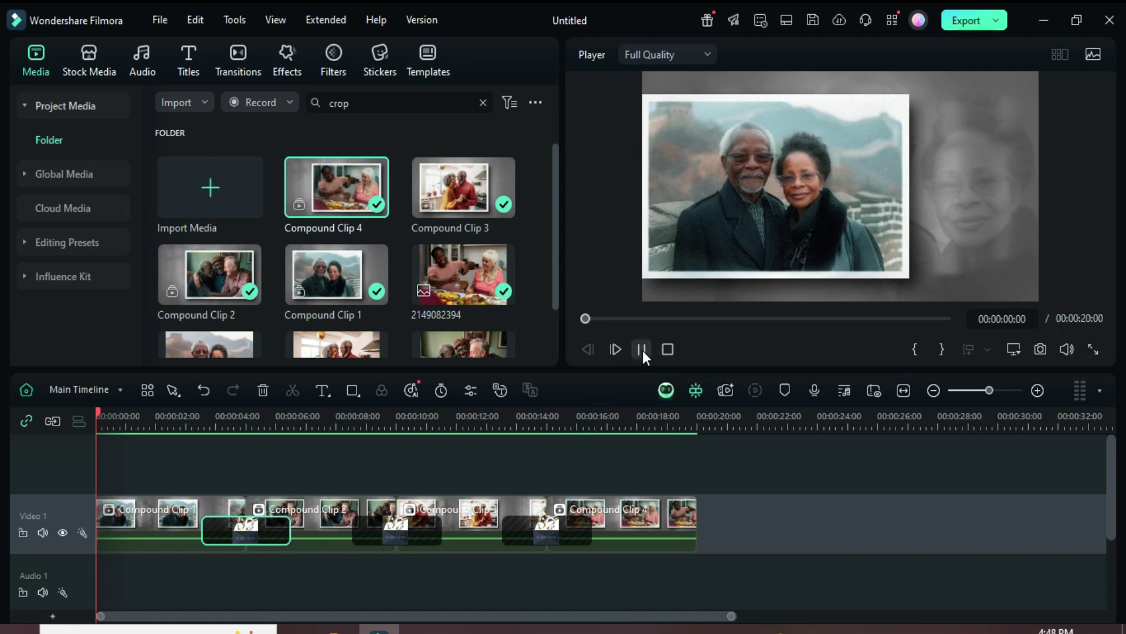